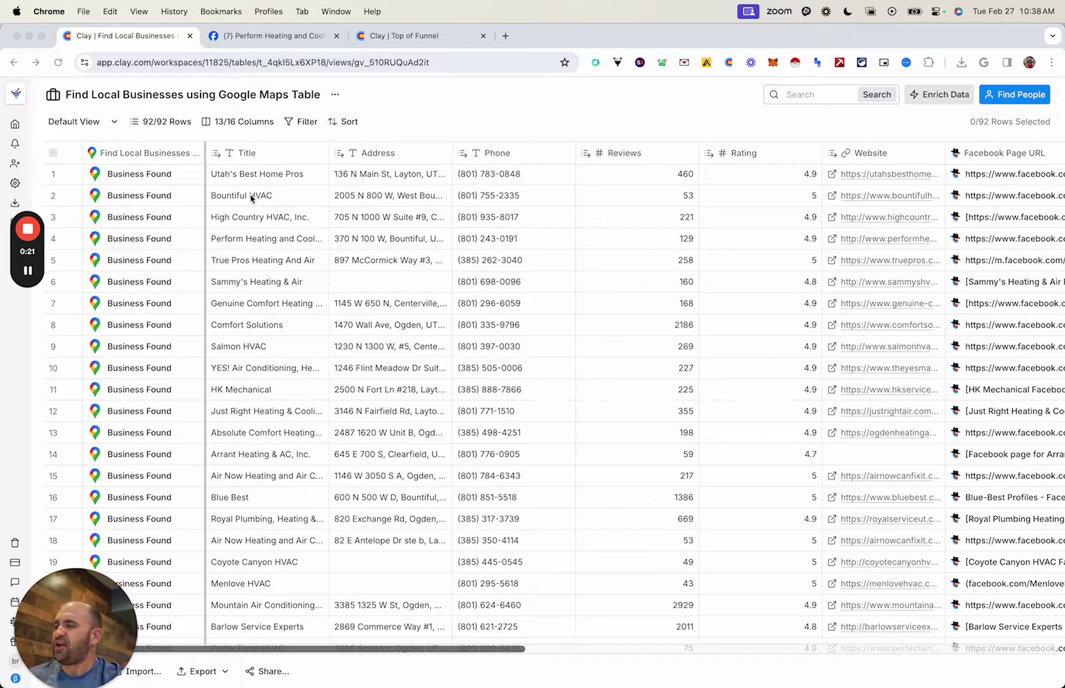
Start a new Google Maps local businesses table, then abandon it and reopen the existing businesses table
{"action": "left_click", "coordinate": [430, 38]}
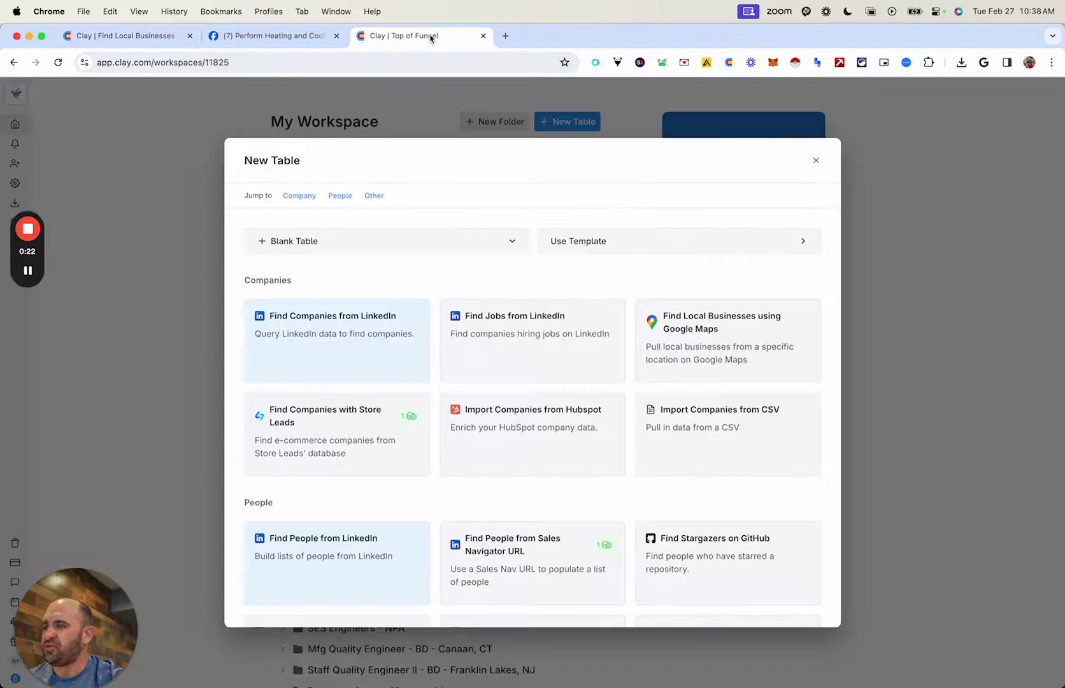
{"action": "left_click", "coordinate": [715, 344]}
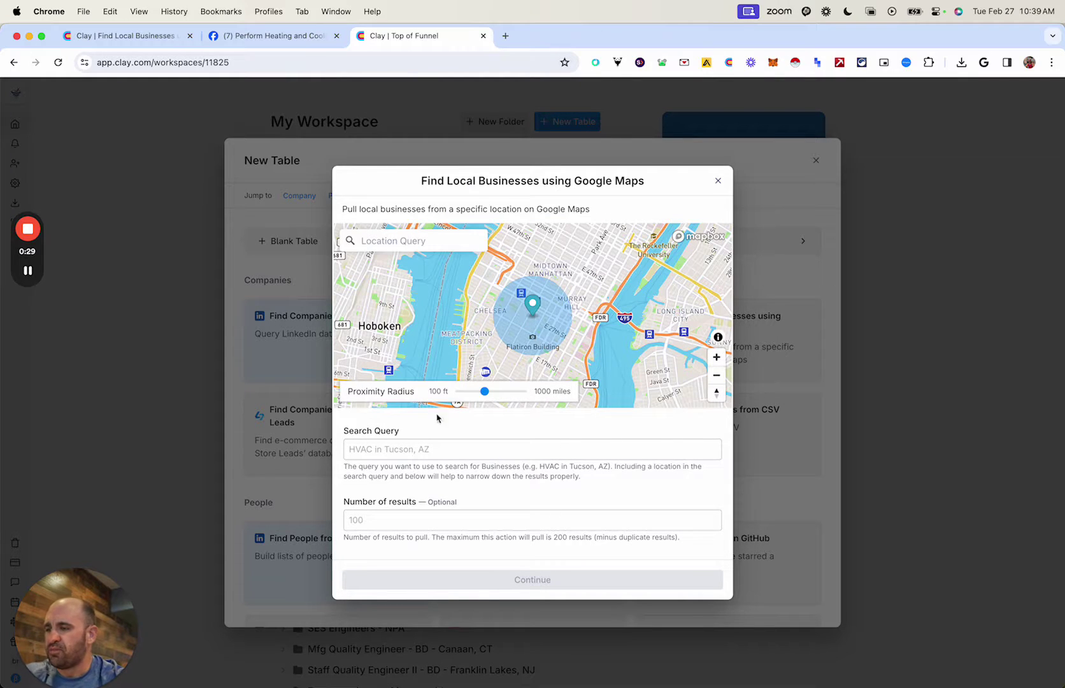
{"action": "left_click", "coordinate": [419, 448]}
{"action": "left_click", "coordinate": [718, 181]}
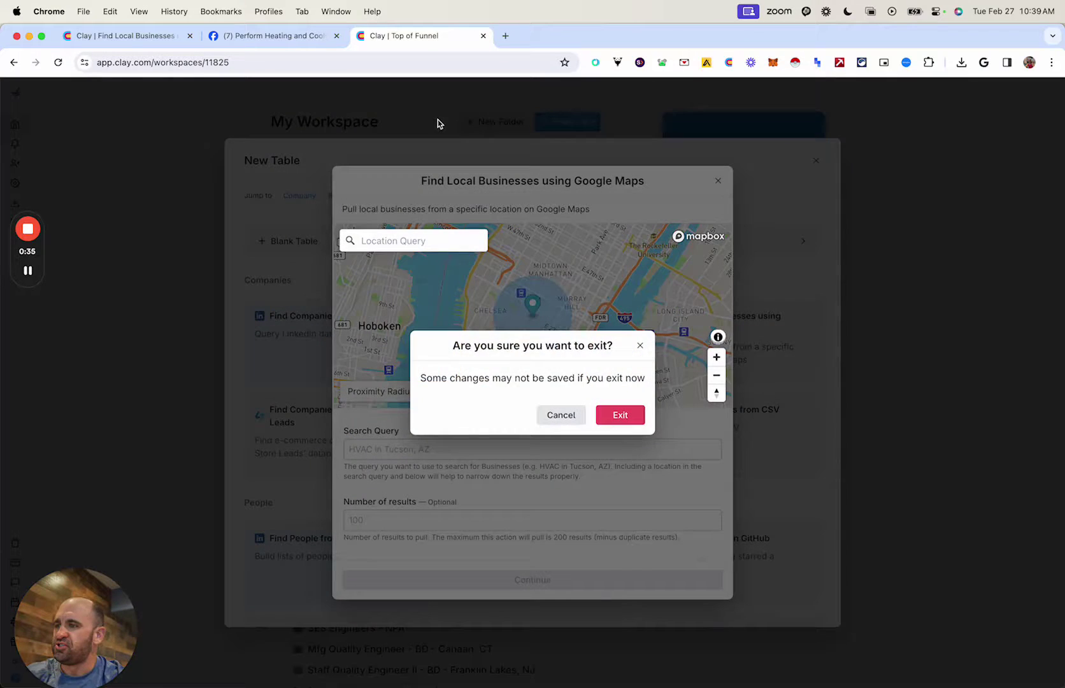
{"action": "left_click", "coordinate": [620, 415]}
{"action": "left_click", "coordinate": [146, 35]}
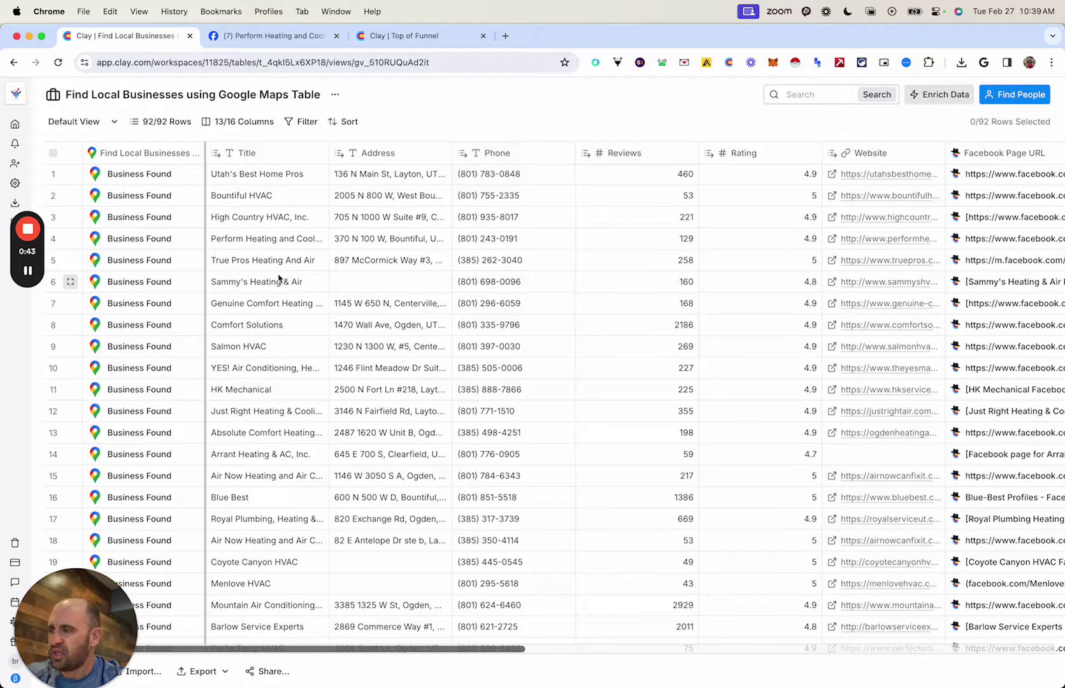
Scroll the HVAC table right to the Facebook Page URL, URL Extraction and Ads Status columns
{"action": "scroll", "coordinate": [312, 357], "scroll_direction": "down", "scroll_amount": 1}
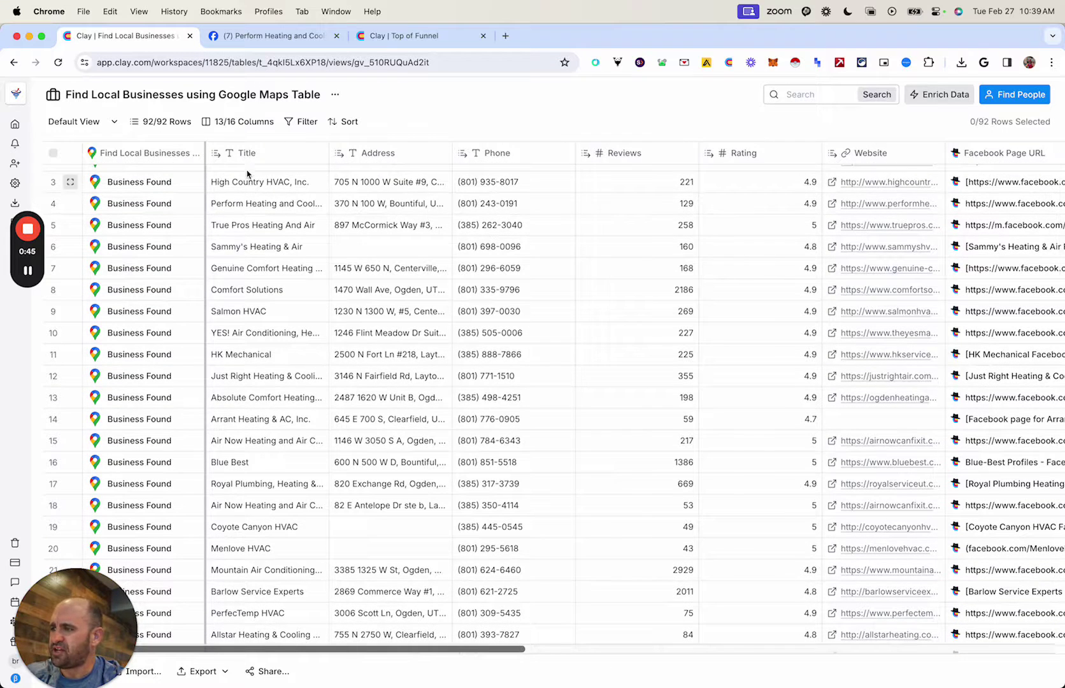
{"action": "scroll", "coordinate": [289, 276], "scroll_direction": "down", "scroll_amount": 1}
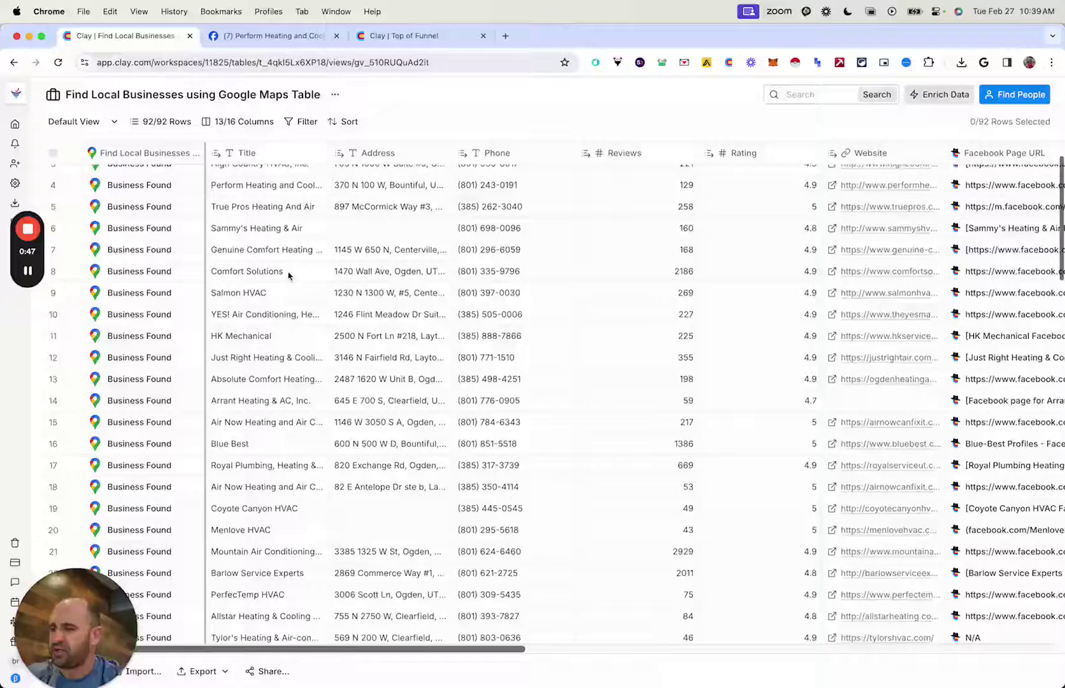
{"action": "scroll", "coordinate": [288, 276], "scroll_direction": "up", "scroll_amount": 3}
{"action": "scroll", "coordinate": [345, 302], "scroll_direction": "right", "scroll_amount": 2}
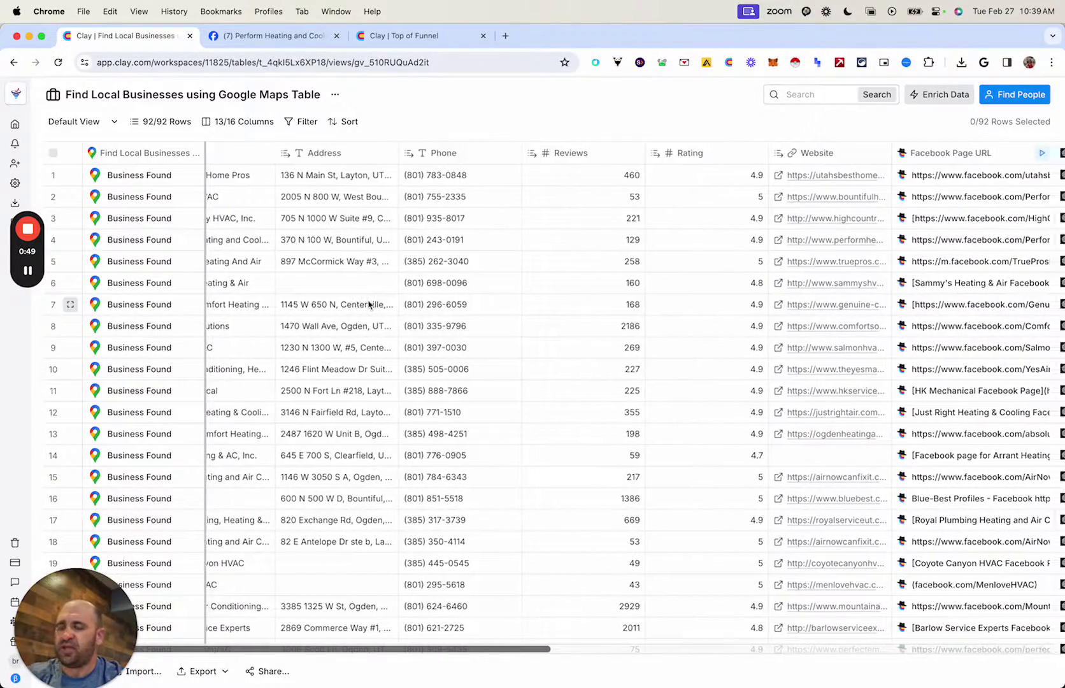
{"action": "scroll", "coordinate": [368, 303], "scroll_direction": "right", "scroll_amount": 6}
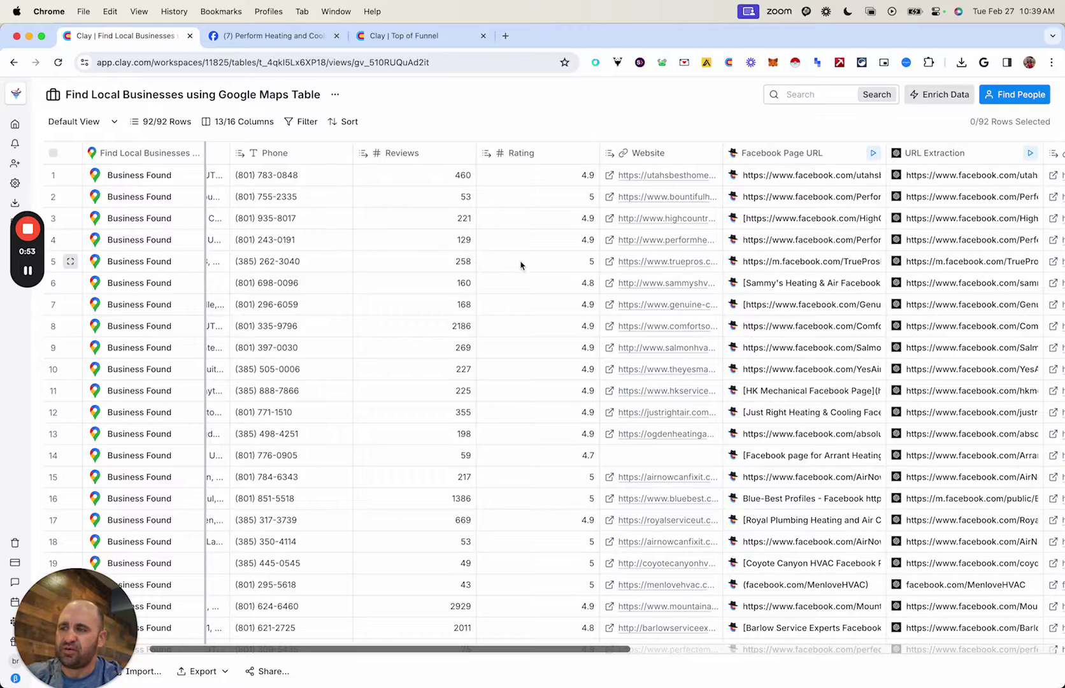
{"action": "scroll", "coordinate": [545, 295], "scroll_direction": "right", "scroll_amount": 10}
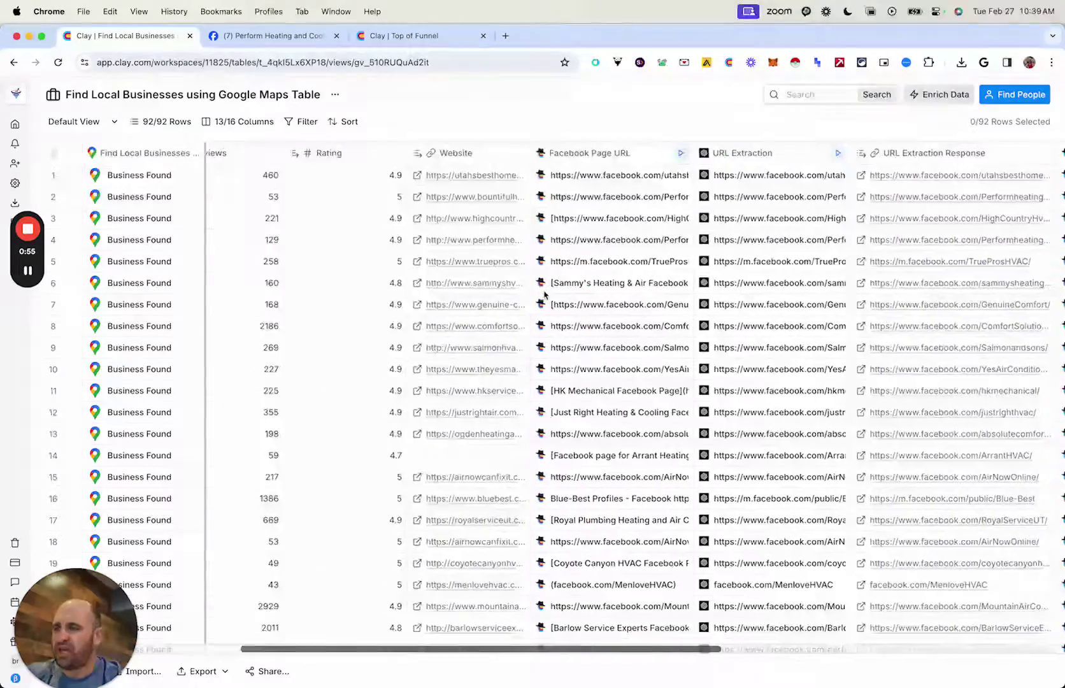
{"action": "scroll", "coordinate": [545, 295], "scroll_direction": "right", "scroll_amount": 1}
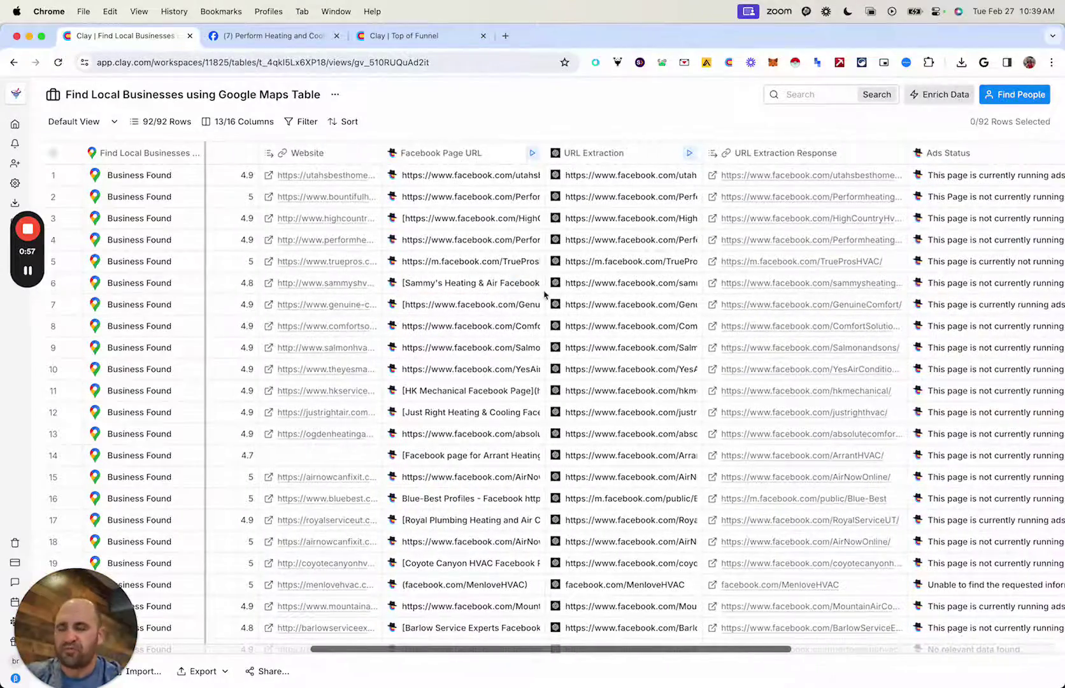
{"action": "scroll", "coordinate": [545, 295], "scroll_direction": "right", "scroll_amount": 3}
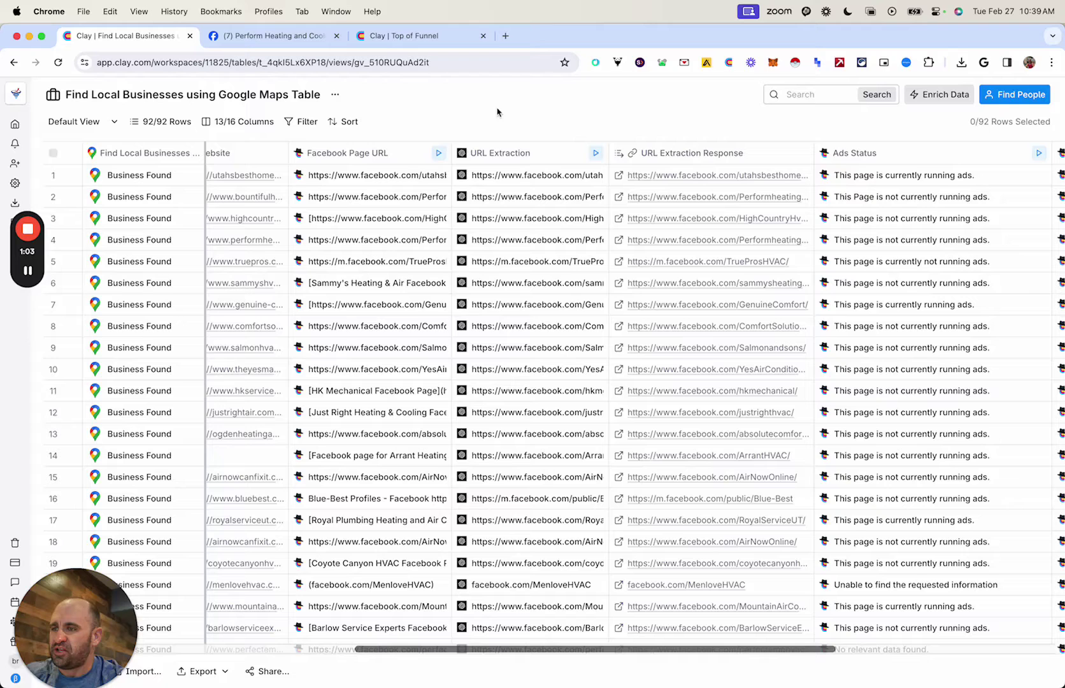
Open Perform Heating and Cooling's Facebook Page transparency and highlight its 'not currently running ads' line
{"action": "left_click", "coordinate": [280, 37]}
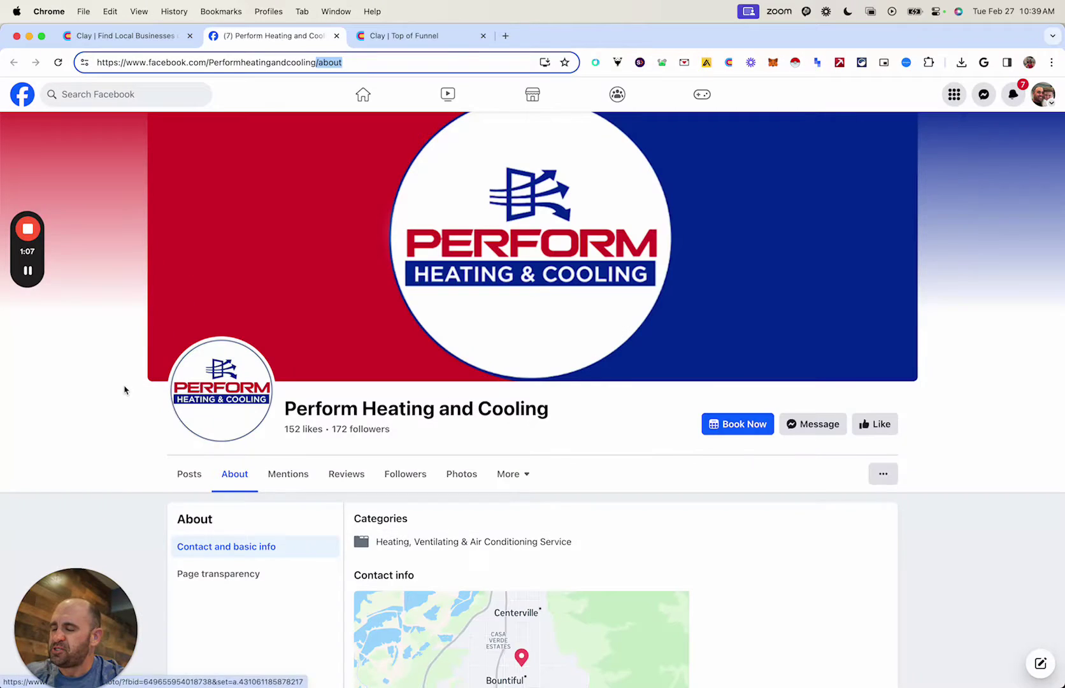
{"action": "scroll", "coordinate": [125, 390], "scroll_direction": "down", "scroll_amount": 3}
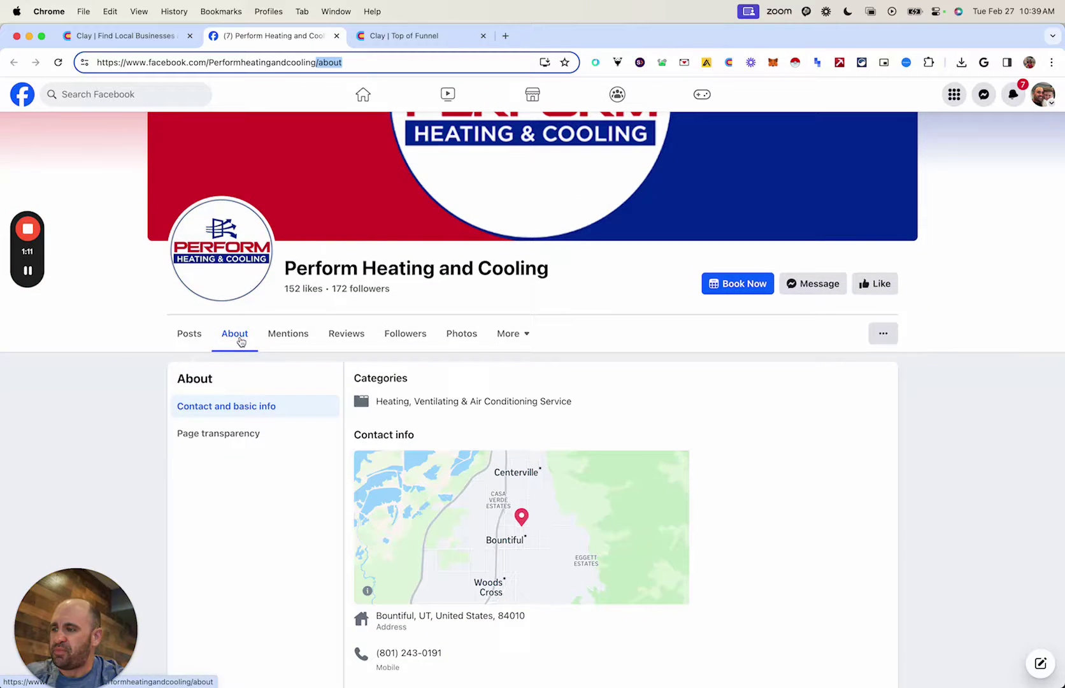
{"action": "left_click", "coordinate": [183, 436]}
{"action": "scroll", "coordinate": [153, 435], "scroll_direction": "down", "scroll_amount": 1}
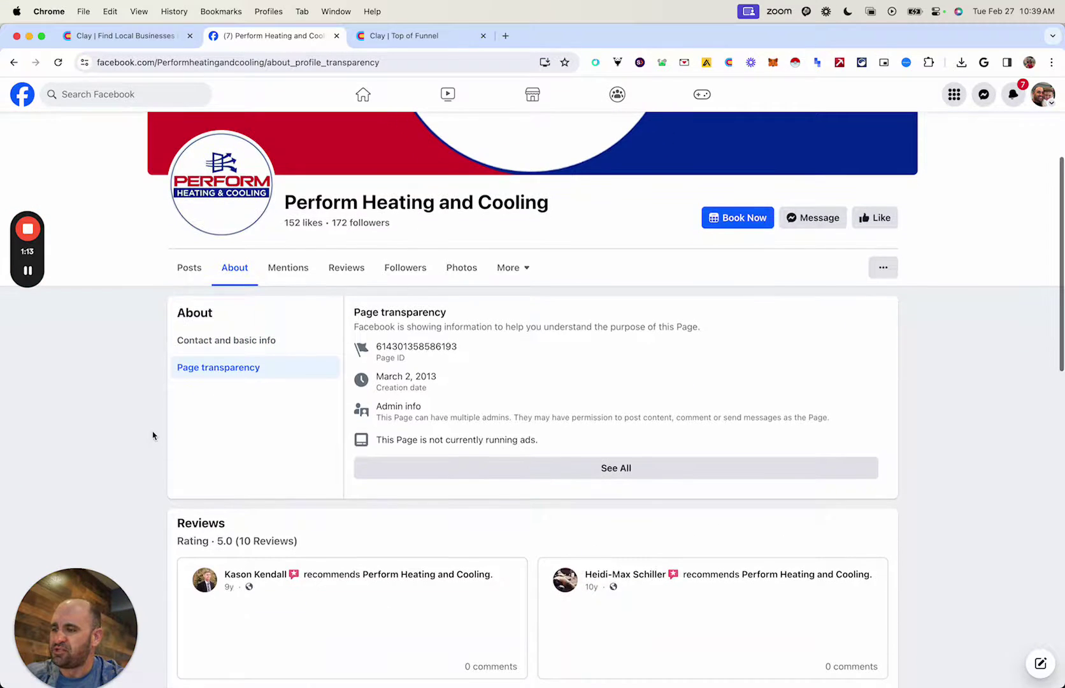
{"action": "left_click_drag", "start_coordinate": [550, 444], "coordinate": [376, 440]}
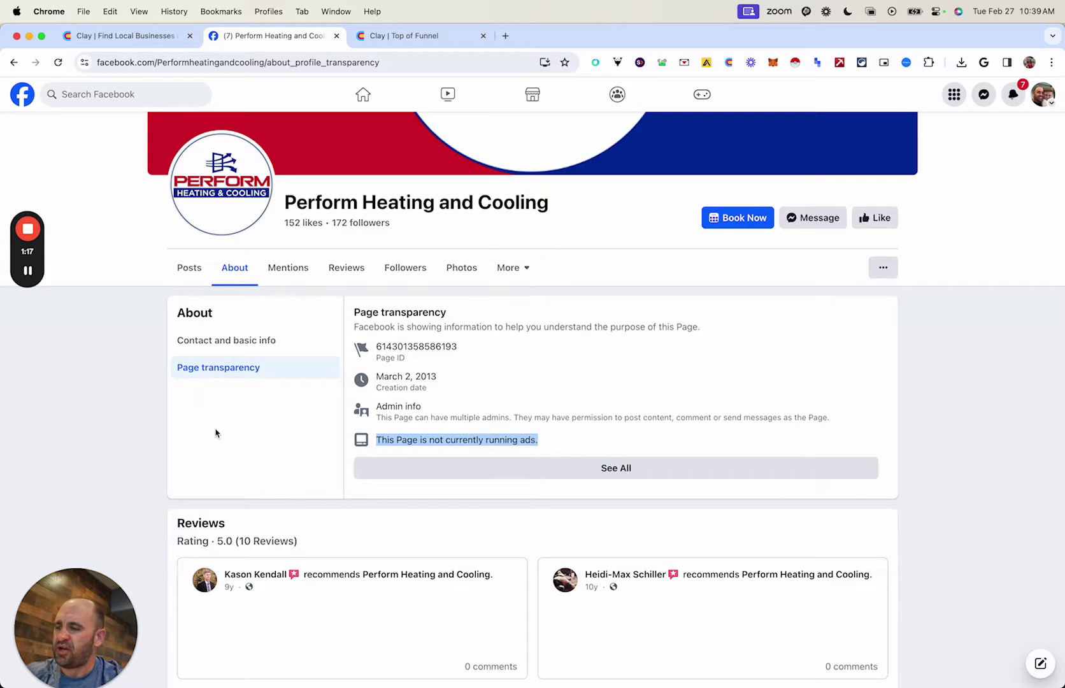
{"action": "left_click", "coordinate": [110, 424]}
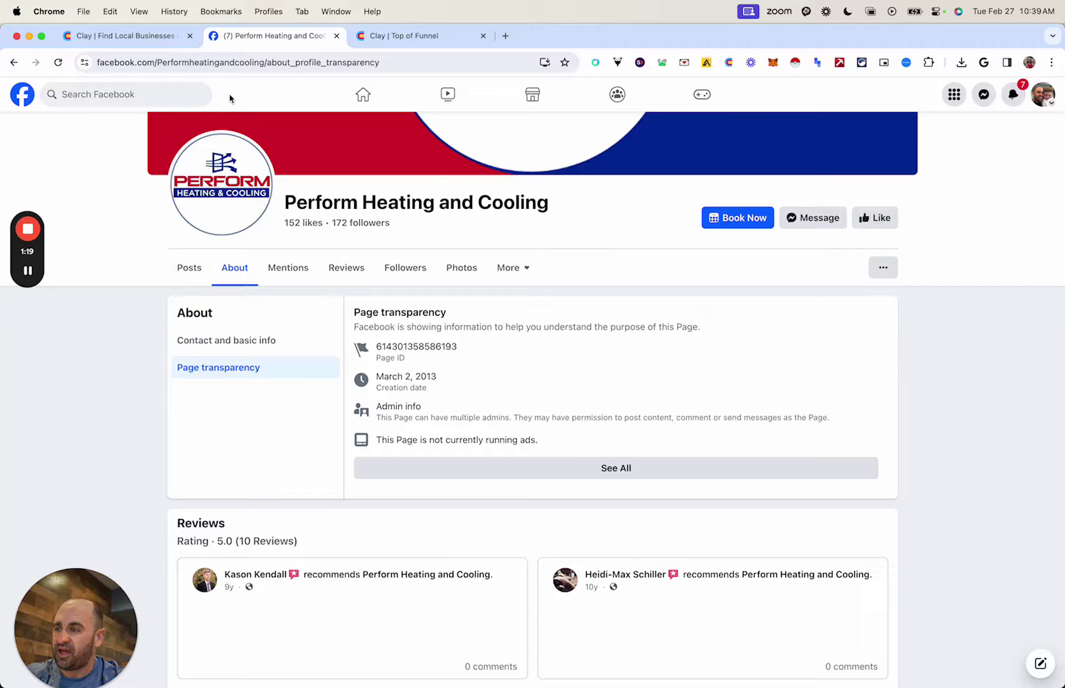
Back in Clay, review the Facebook Page URL column's Claygent mission prompt and close it unchanged
{"action": "left_click", "coordinate": [167, 37]}
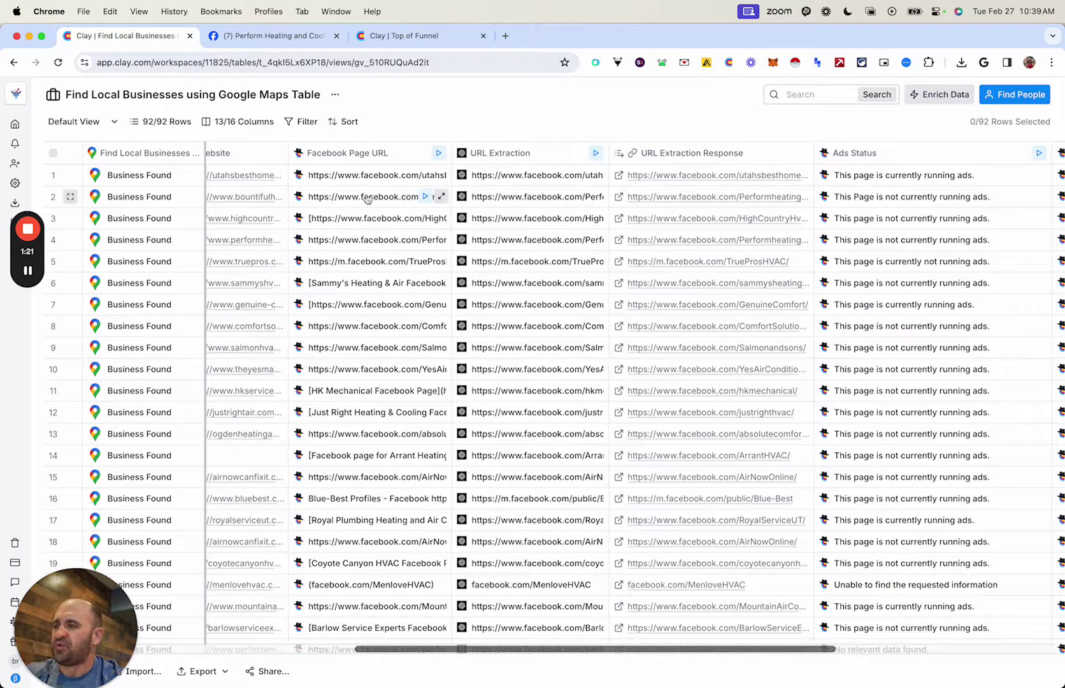
{"action": "left_click", "coordinate": [349, 154]}
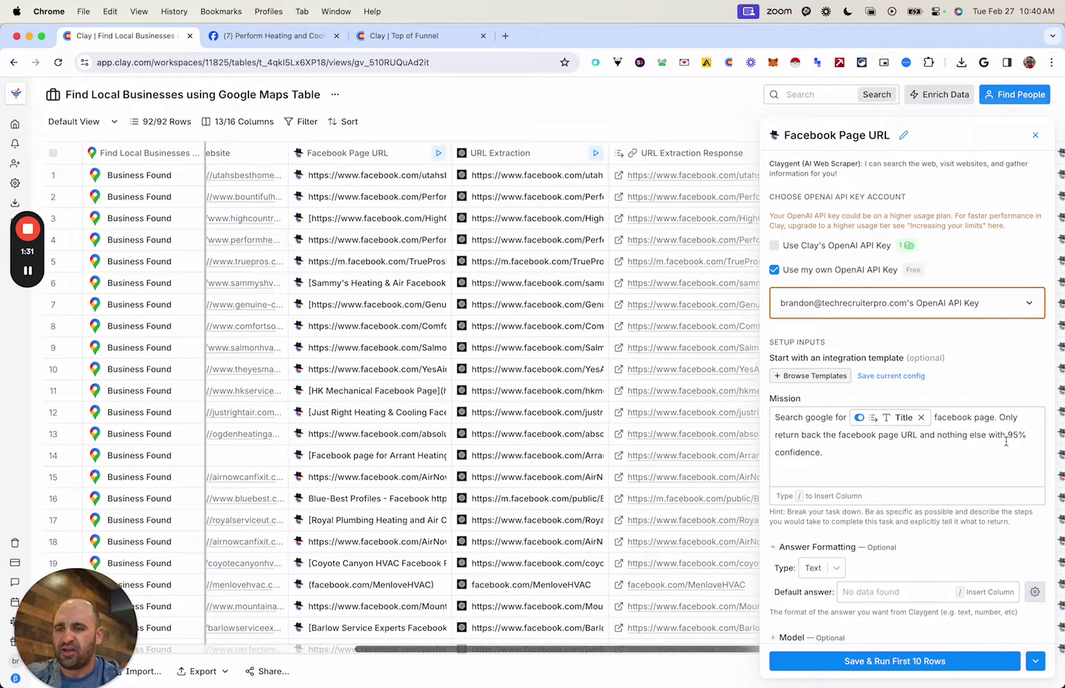
{"action": "left_click", "coordinate": [880, 467]}
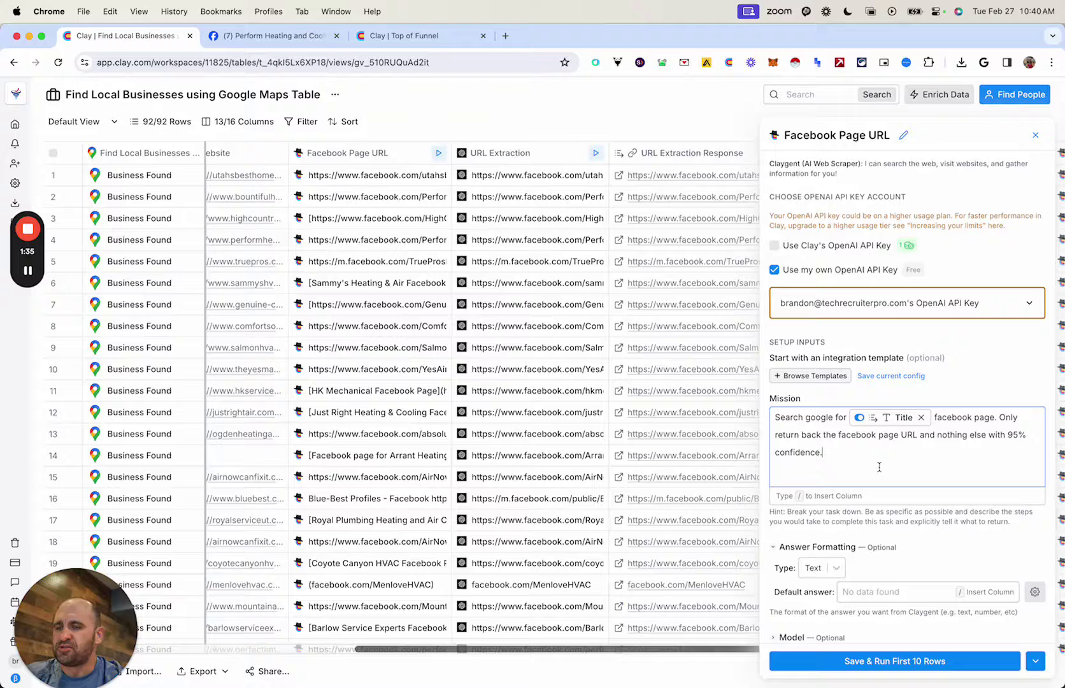
{"action": "left_click", "coordinate": [1036, 135]}
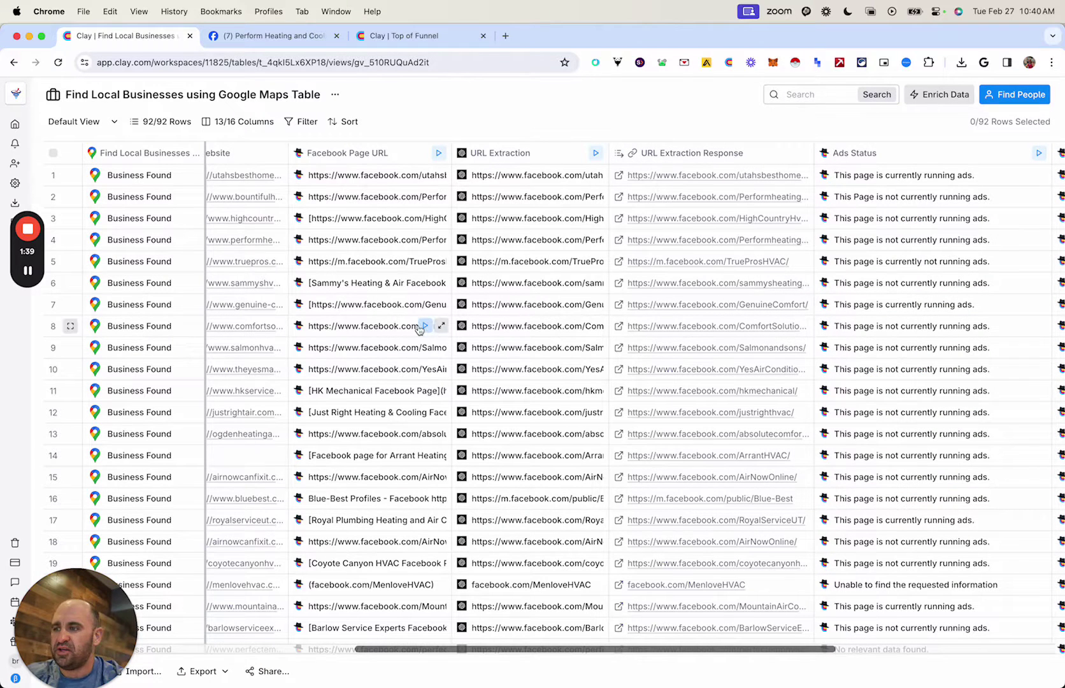
Inspect the Claygent cell results for True Pros and row 1's Facebook Page URL, then scroll the table
{"action": "left_click", "coordinate": [624, 292]}
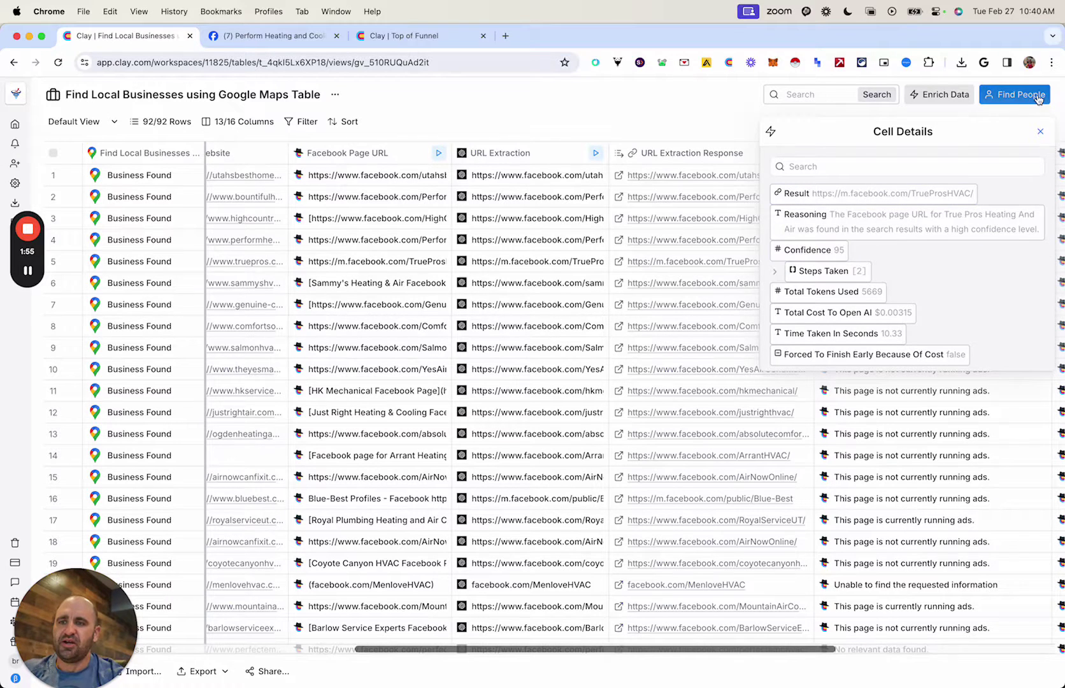
{"action": "left_click", "coordinate": [1040, 131]}
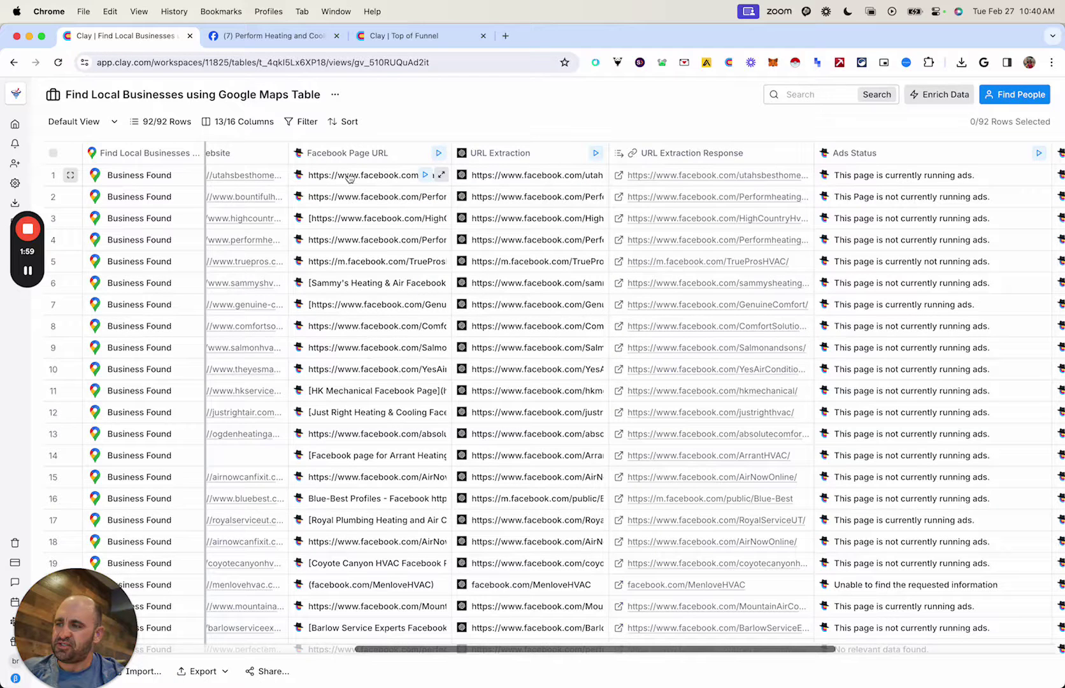
{"action": "left_click", "coordinate": [443, 177]}
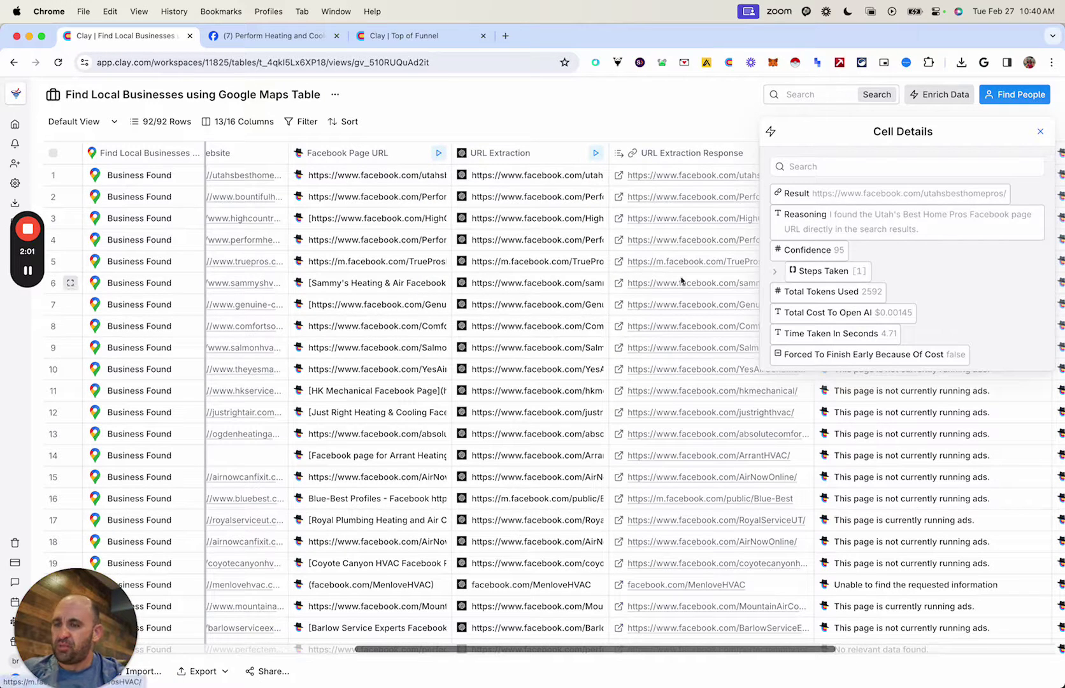
{"action": "left_click", "coordinate": [1041, 131]}
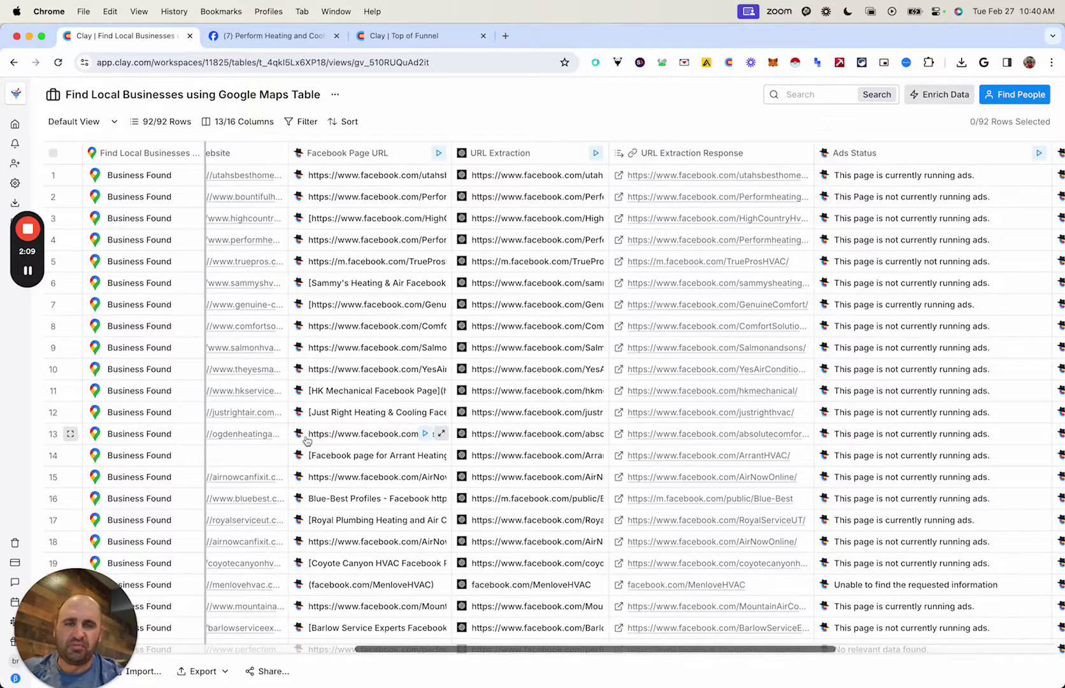
{"action": "scroll", "coordinate": [307, 439], "scroll_direction": "down", "scroll_amount": 5}
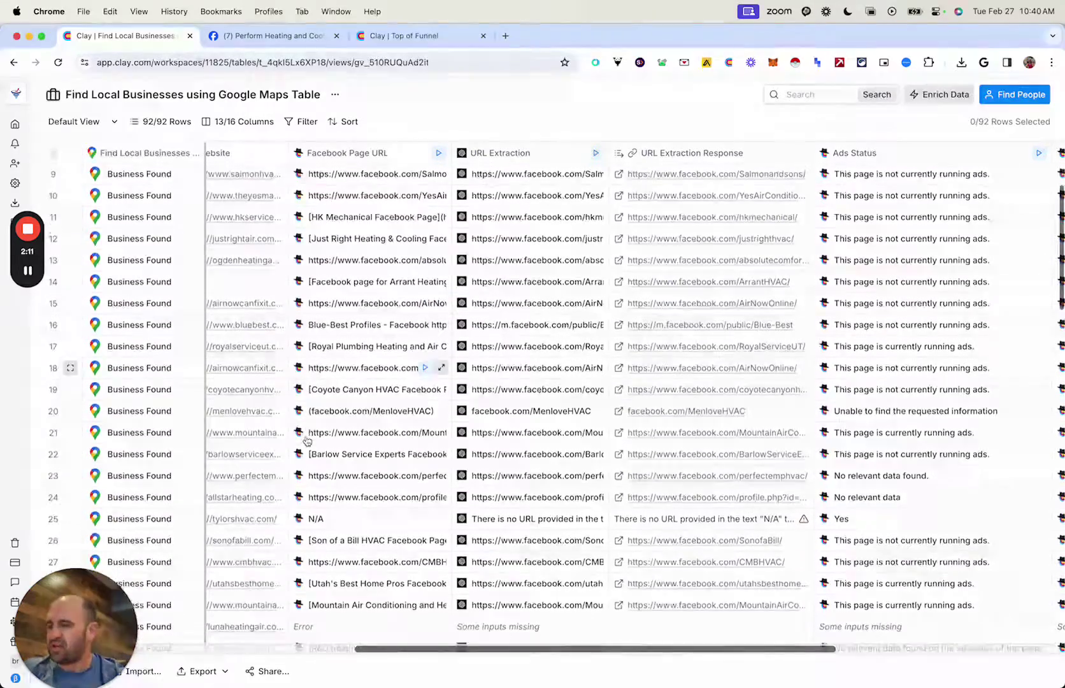
{"action": "scroll", "coordinate": [307, 440], "scroll_direction": "up", "scroll_amount": 5}
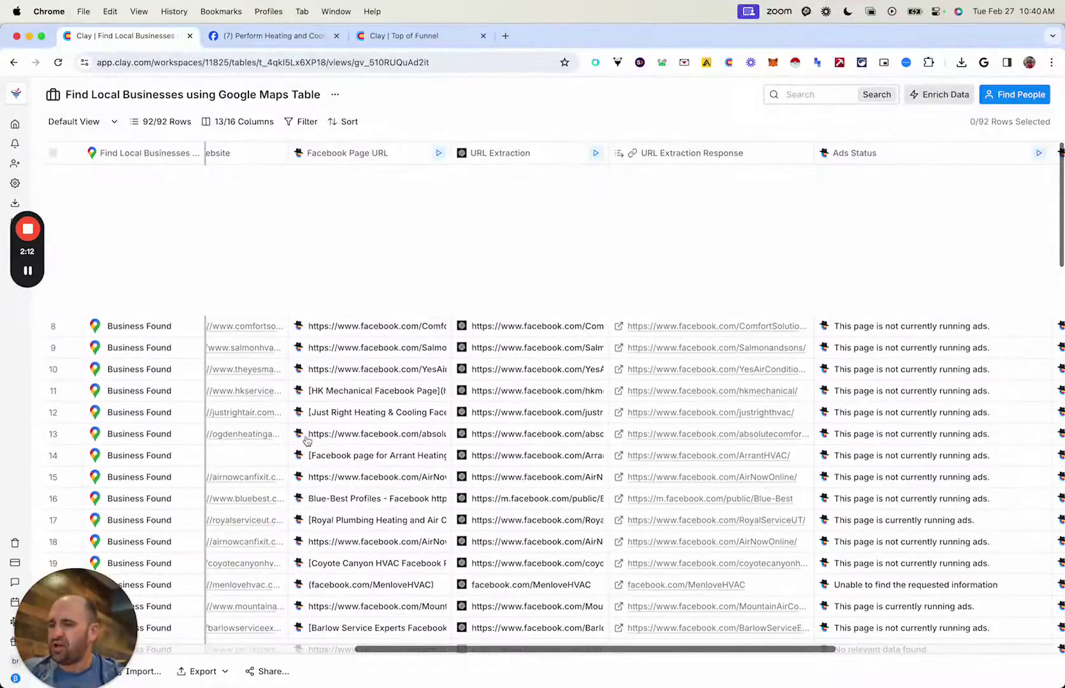
Review the URL Extraction prompt, widen that column, and scroll right to Business Email and Business Phone
{"action": "left_click", "coordinate": [551, 156]}
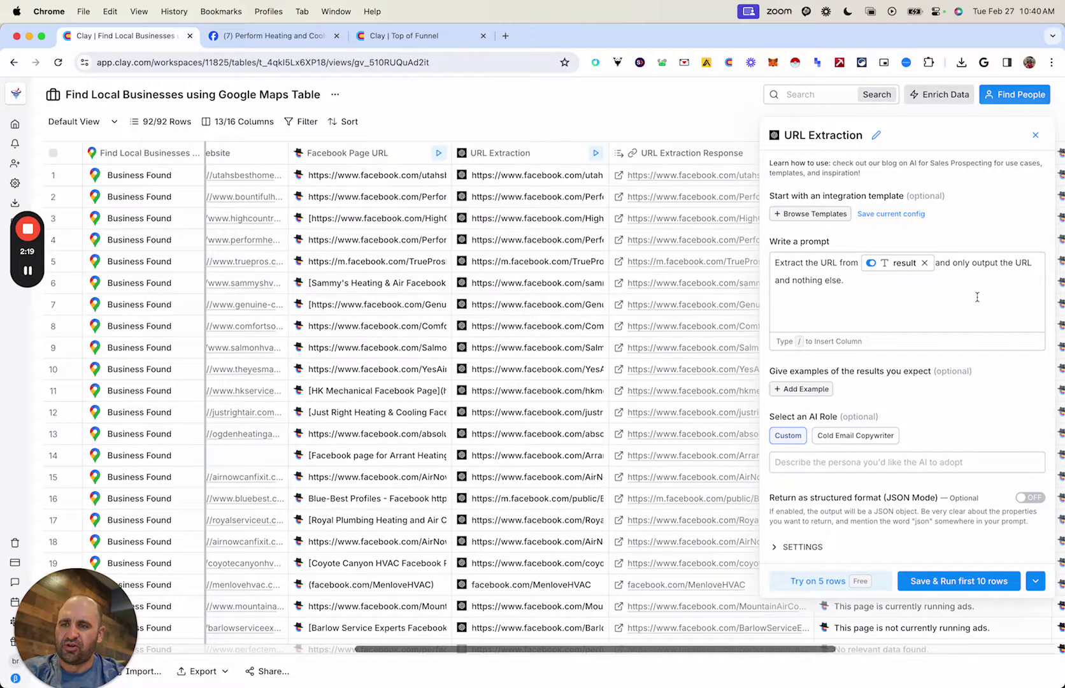
{"action": "left_click", "coordinate": [1036, 135]}
{"action": "left_click_drag", "start_coordinate": [609, 175], "coordinate": [666, 191]}
{"action": "scroll", "coordinate": [567, 406], "scroll_direction": "down", "scroll_amount": 5}
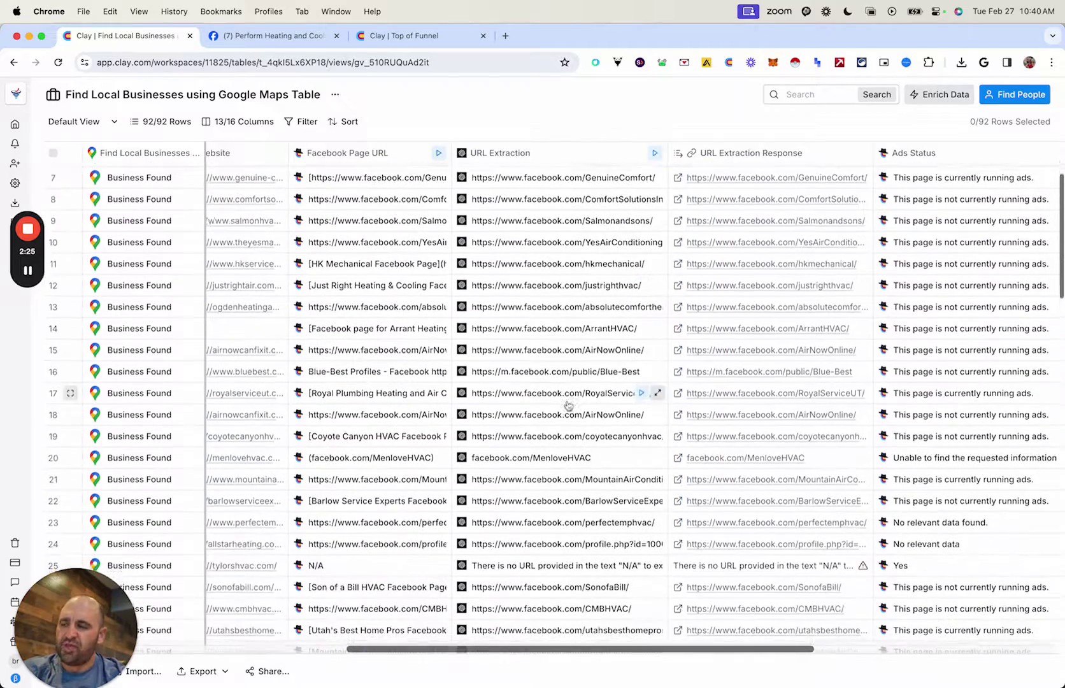
{"action": "scroll", "coordinate": [568, 406], "scroll_direction": "up", "scroll_amount": 8}
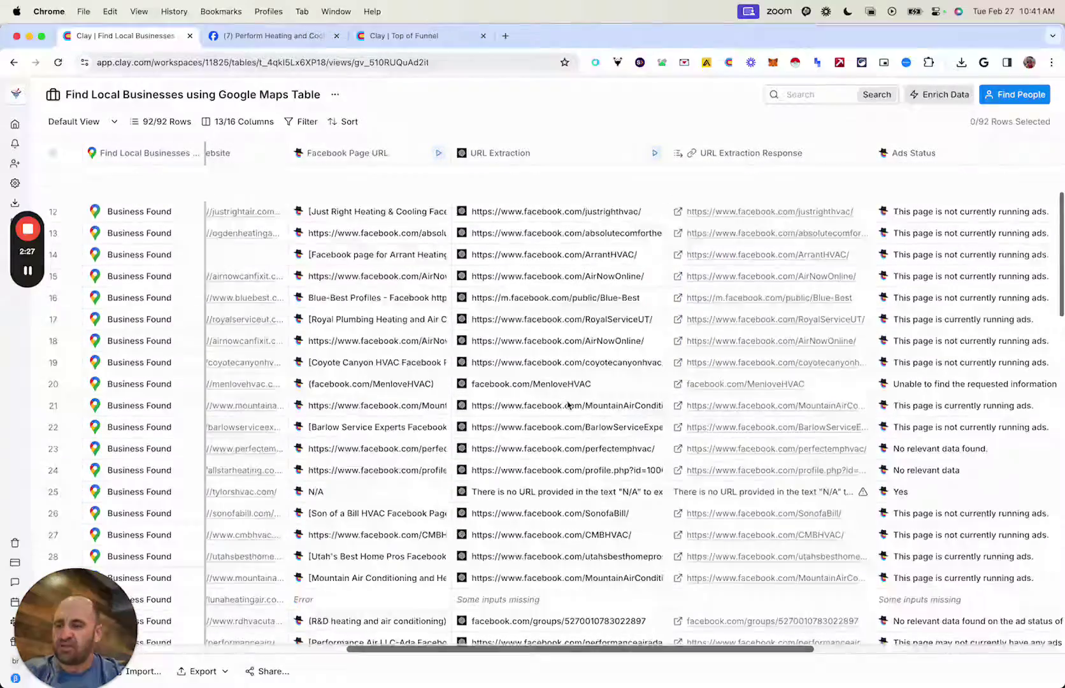
{"action": "scroll", "coordinate": [751, 207], "scroll_direction": "right", "scroll_amount": 6}
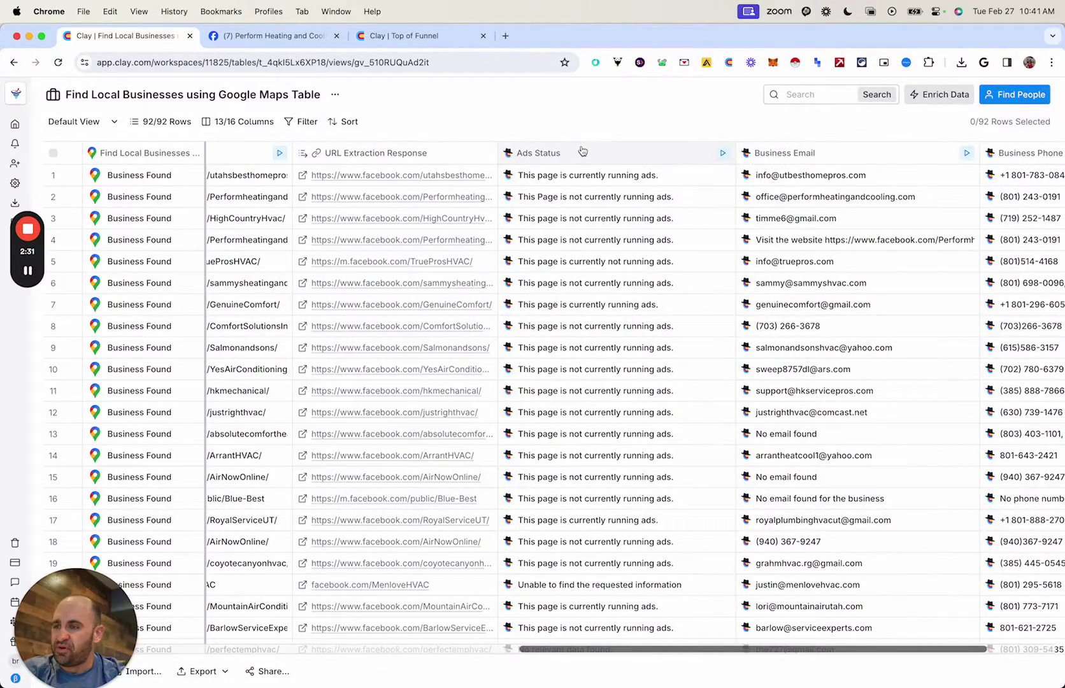
Open the Ads Status column's Claygent settings to read its page-transparency checking mission
{"action": "left_click", "coordinate": [581, 151]}
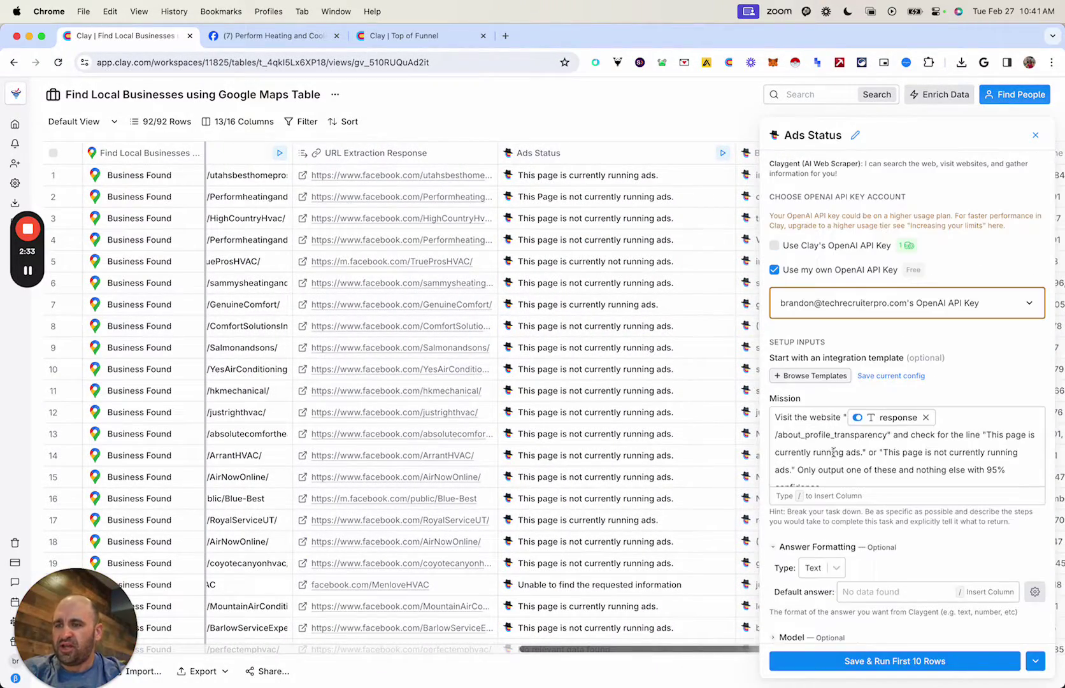
{"action": "mouse_move", "coordinate": [883, 423]}
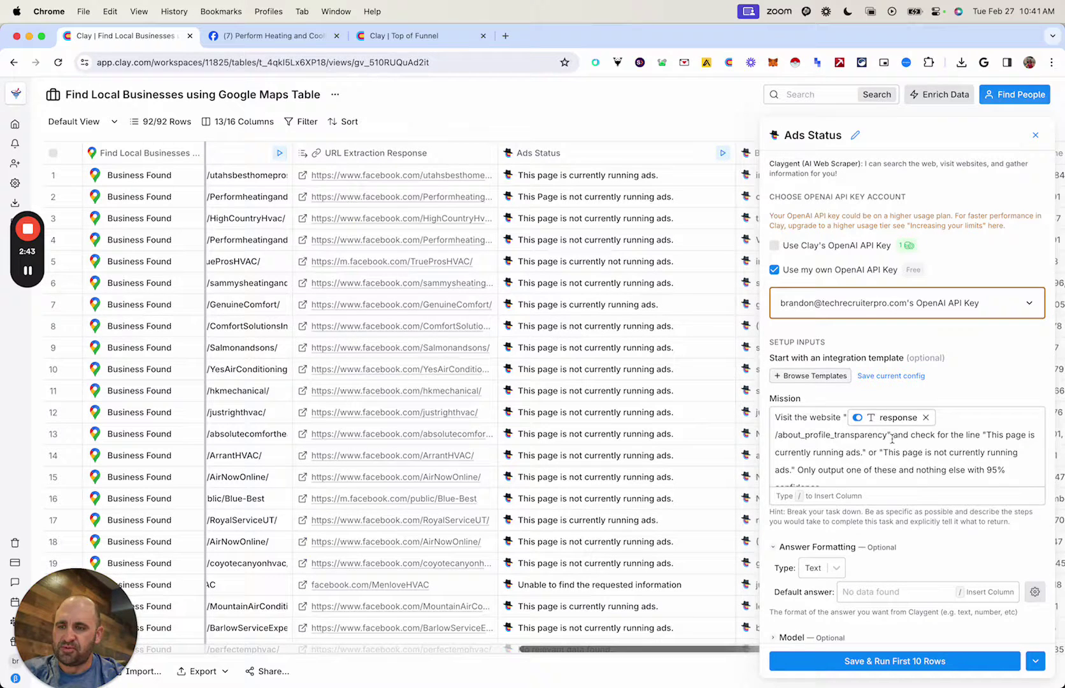
Recheck Perform Heating and Cooling's transparency line 'is not currently running ads', then go back to Clay
{"action": "left_click", "coordinate": [274, 37]}
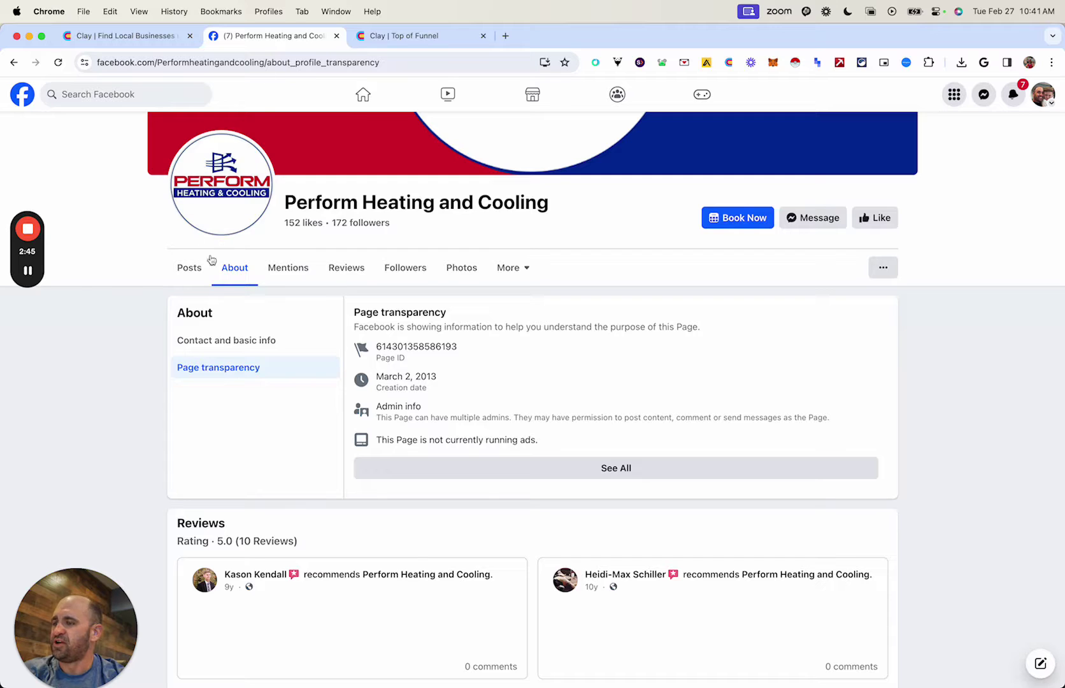
{"action": "scroll", "coordinate": [153, 390], "scroll_direction": "down", "scroll_amount": 1}
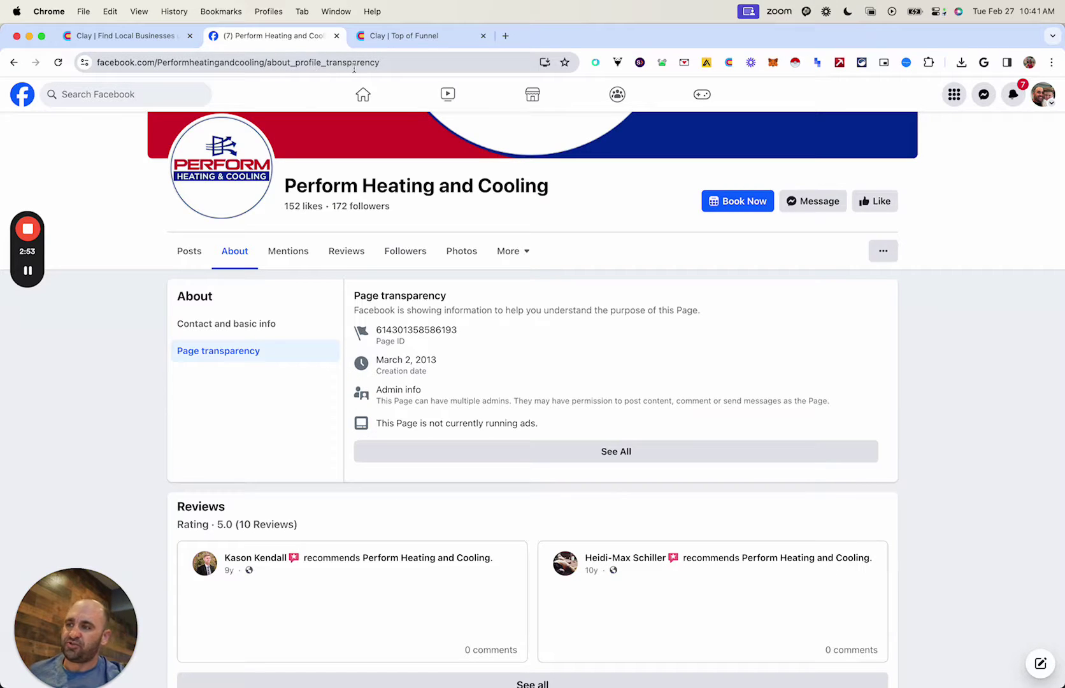
{"action": "left_click_drag", "start_coordinate": [420, 425], "coordinate": [489, 425]}
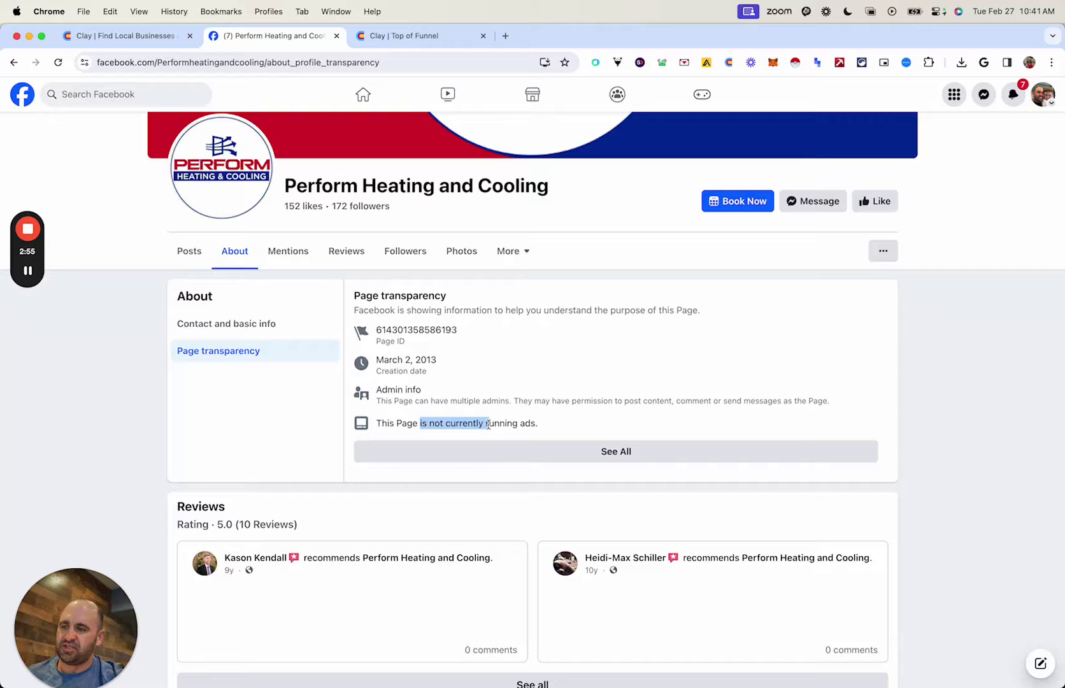
{"action": "left_click", "coordinate": [85, 335]}
{"action": "left_click", "coordinate": [124, 36]}
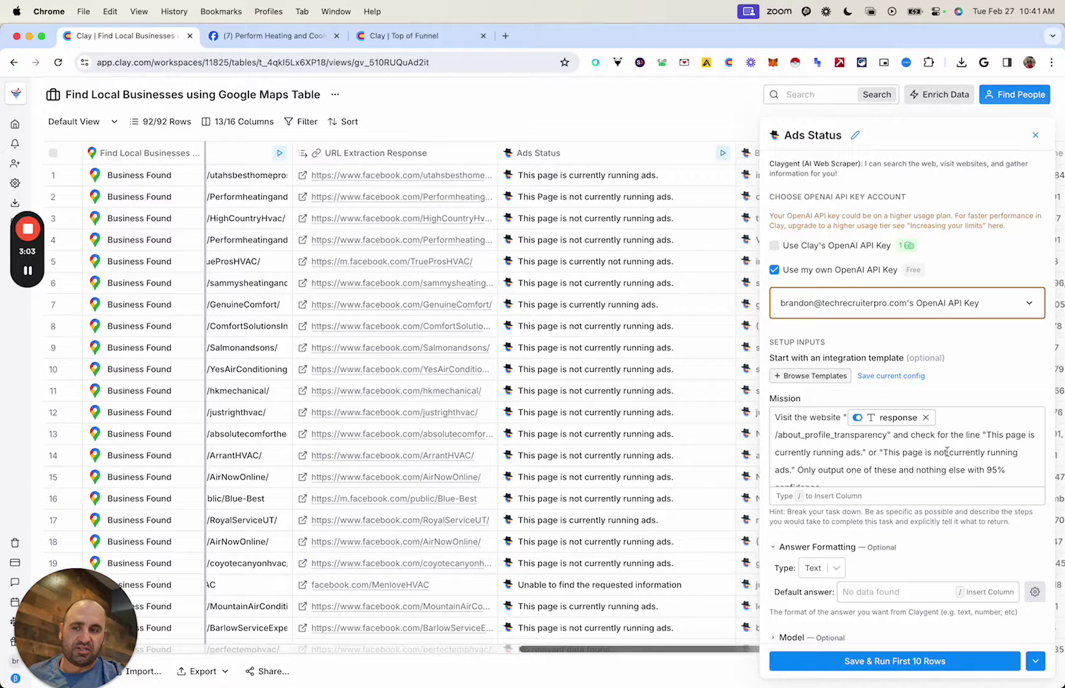
Scroll through the Ads Status mission, close its settings, and scroll down the table
{"action": "scroll", "coordinate": [857, 449], "scroll_direction": "down", "scroll_amount": 1}
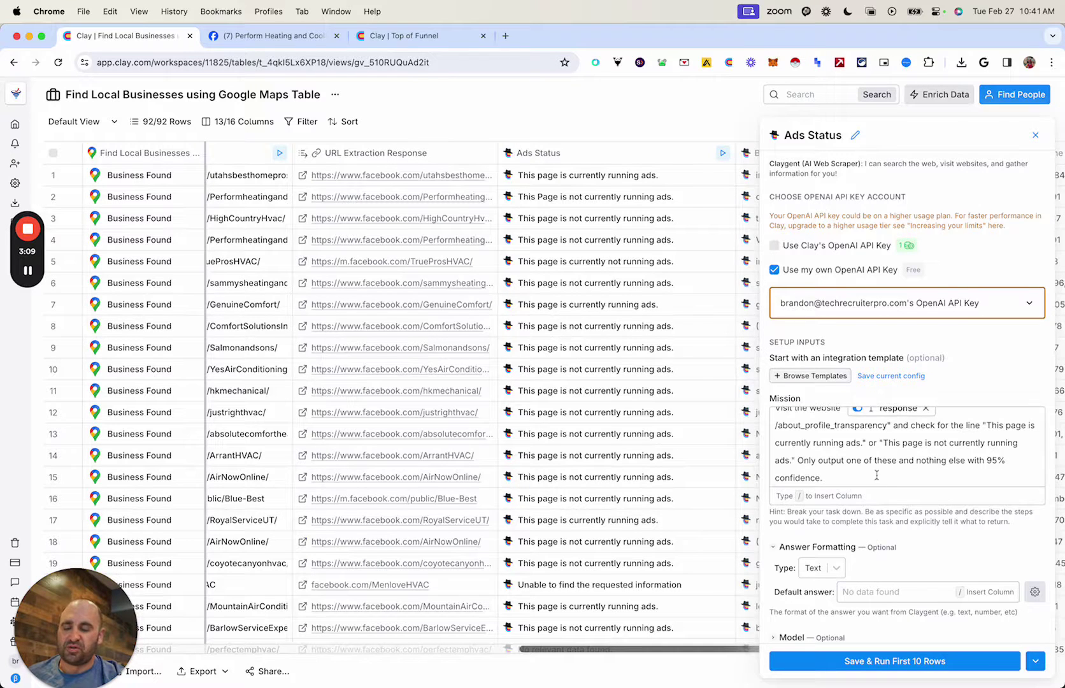
{"action": "left_click", "coordinate": [1035, 134]}
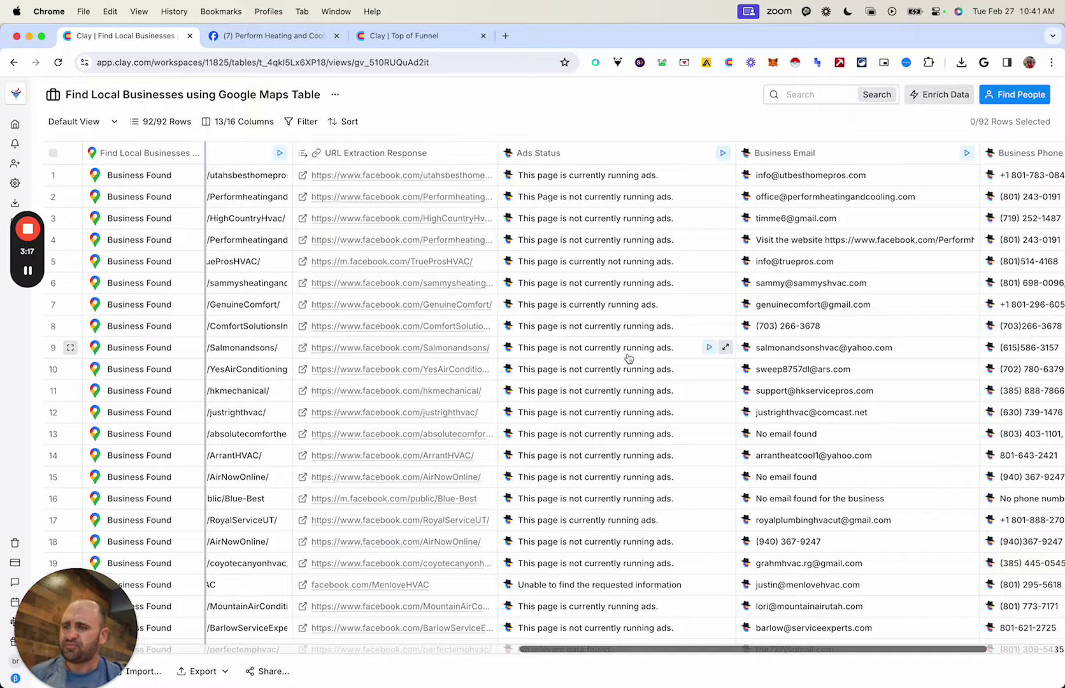
{"action": "scroll", "coordinate": [629, 358], "scroll_direction": "down", "scroll_amount": 2}
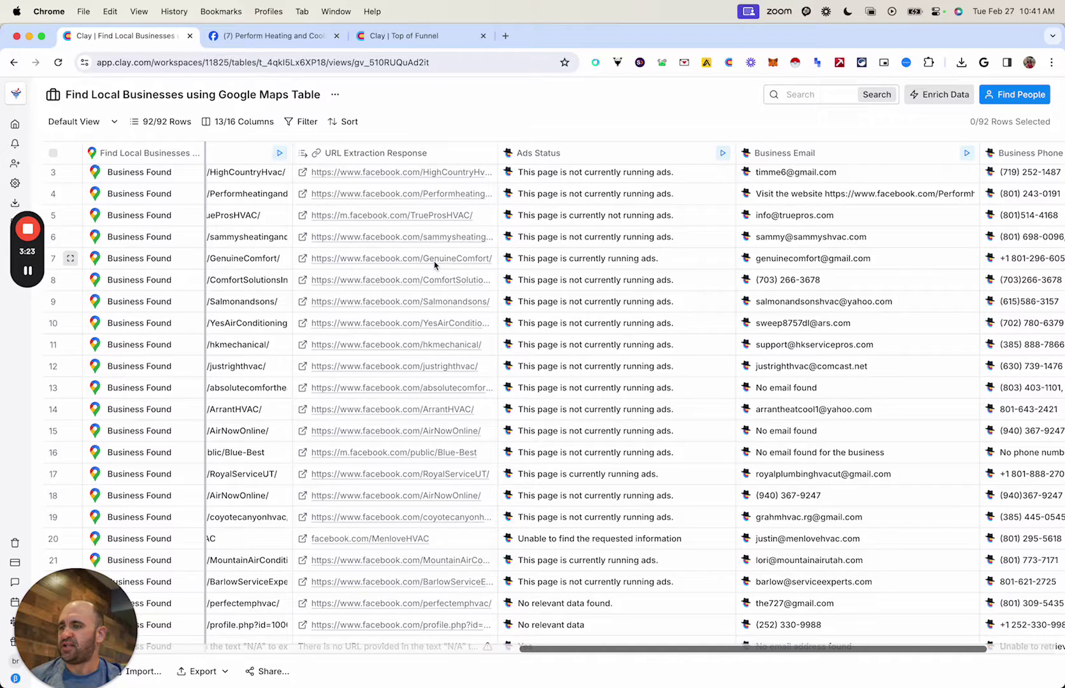
Open row 7's Genuine Comfort Facebook page and confirm in Page transparency it is currently running ads
{"action": "left_click", "coordinate": [303, 260]}
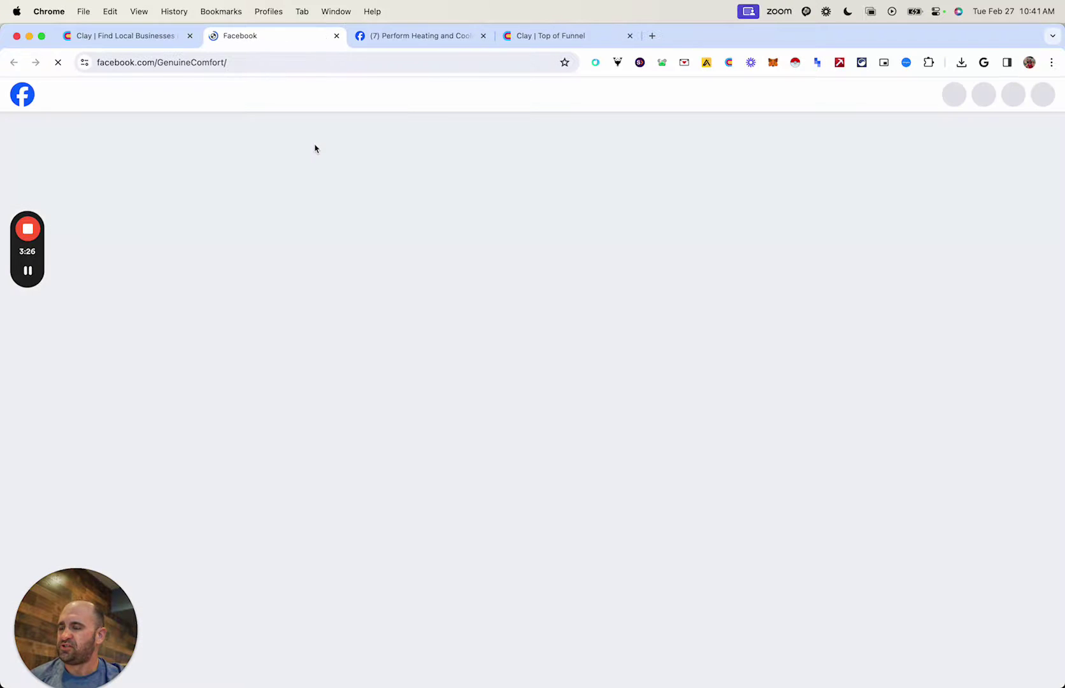
{"action": "scroll", "coordinate": [268, 293], "scroll_direction": "down", "scroll_amount": 4}
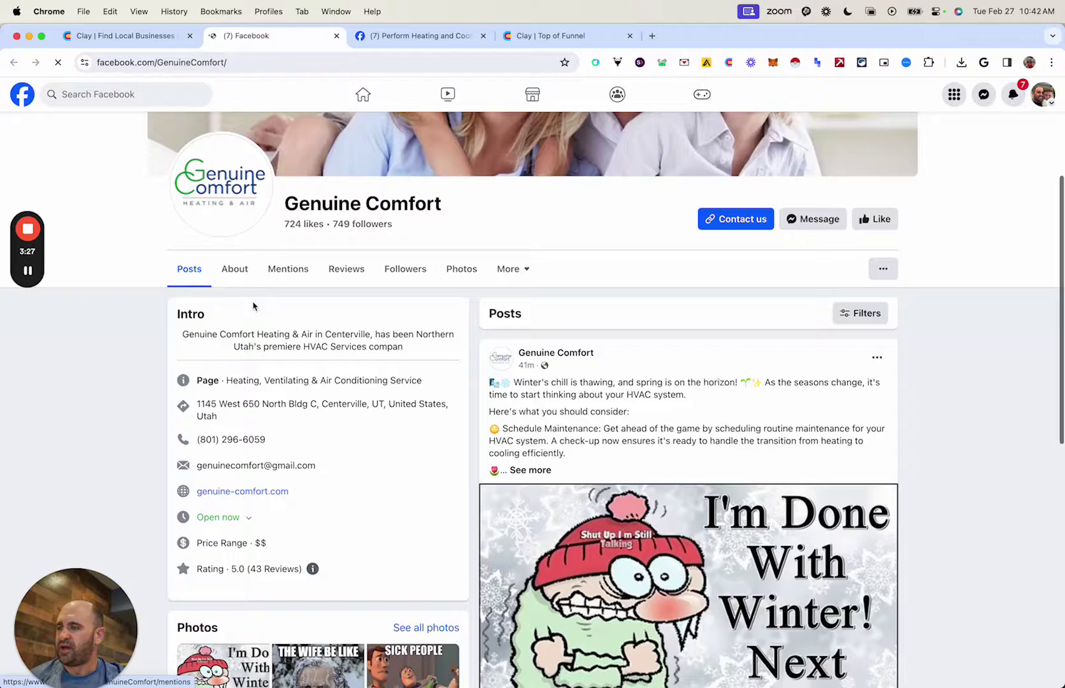
{"action": "left_click", "coordinate": [234, 268]}
{"action": "scroll", "coordinate": [124, 400], "scroll_direction": "down", "scroll_amount": 5}
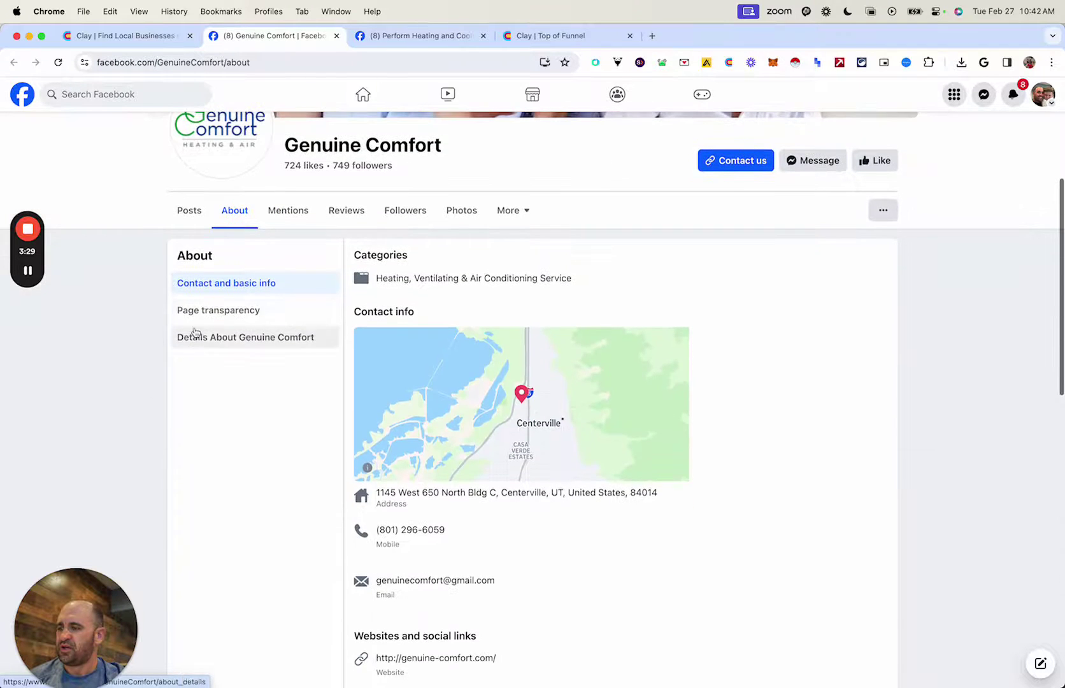
{"action": "left_click", "coordinate": [203, 318]}
{"action": "scroll", "coordinate": [142, 393], "scroll_direction": "down", "scroll_amount": 2}
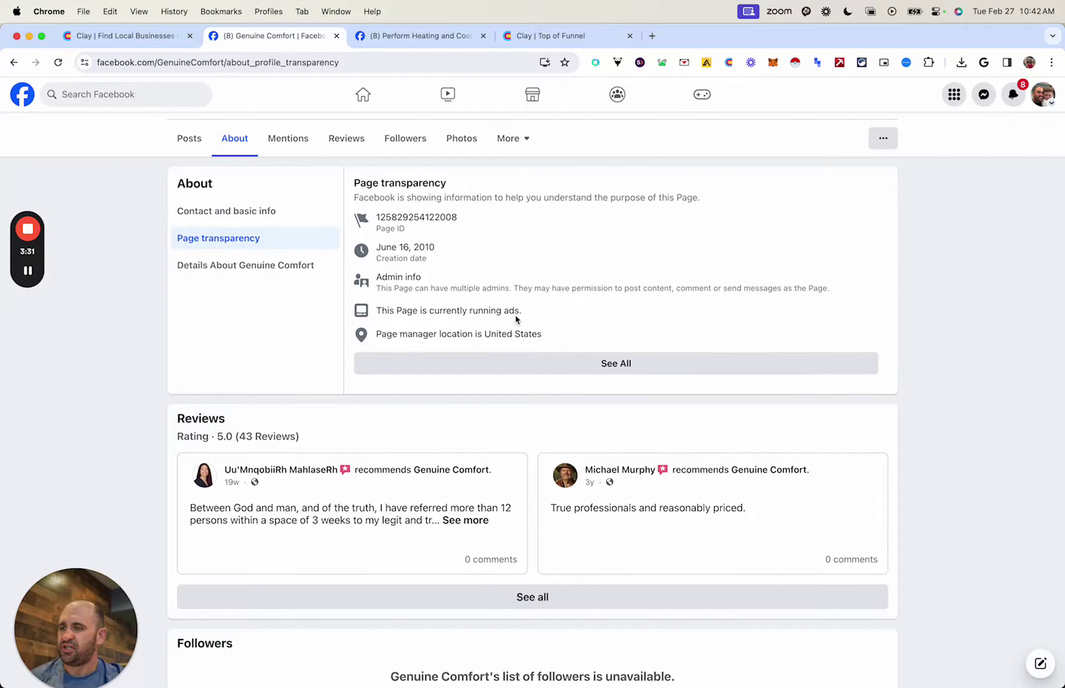
{"action": "left_click_drag", "start_coordinate": [521, 312], "coordinate": [420, 313]}
{"action": "left_click", "coordinate": [389, 316]}
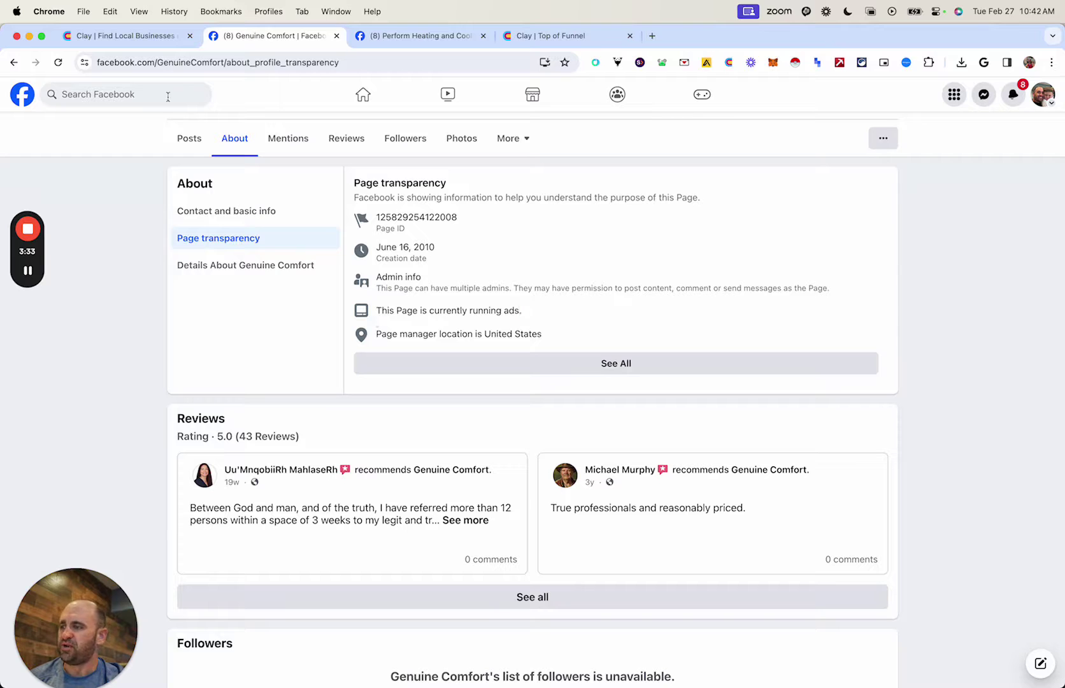
Close Genuine Comfort's page and open row 15's AirNowOnline Facebook page
{"action": "left_click", "coordinate": [337, 35]}
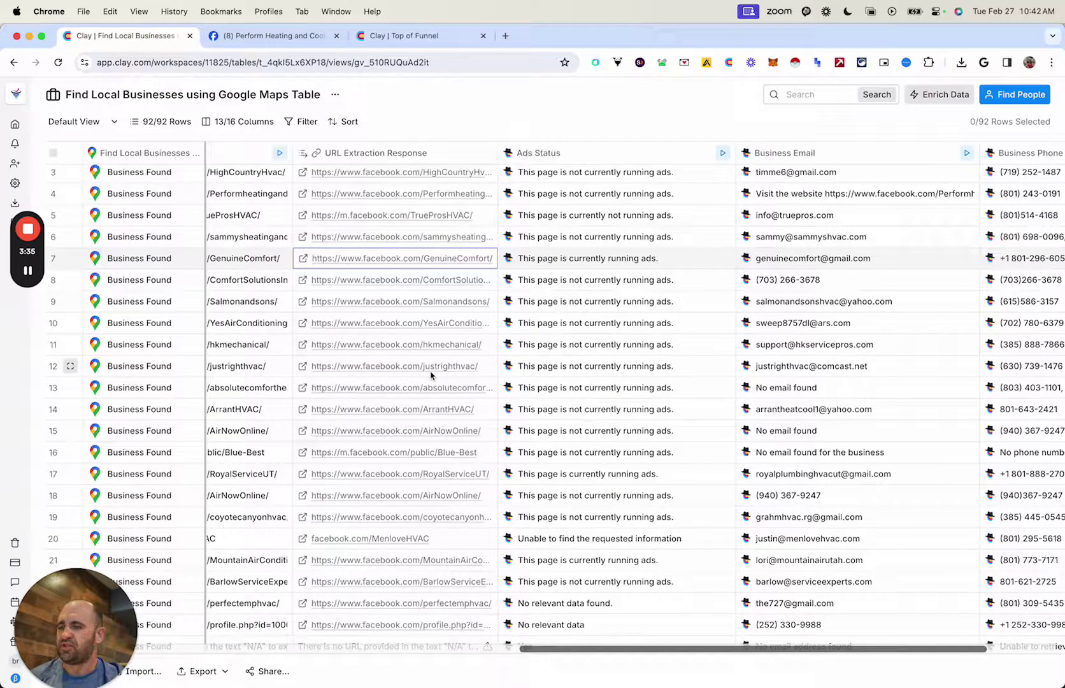
{"action": "scroll", "coordinate": [431, 376], "scroll_direction": "down", "scroll_amount": 2}
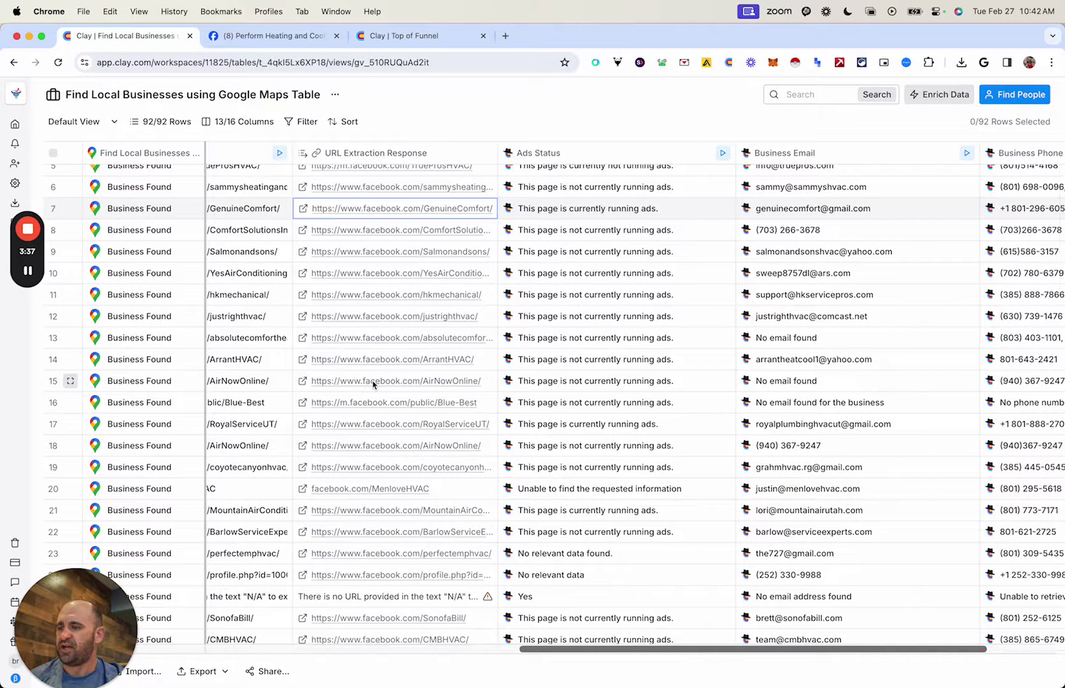
{"action": "left_click", "coordinate": [302, 381]}
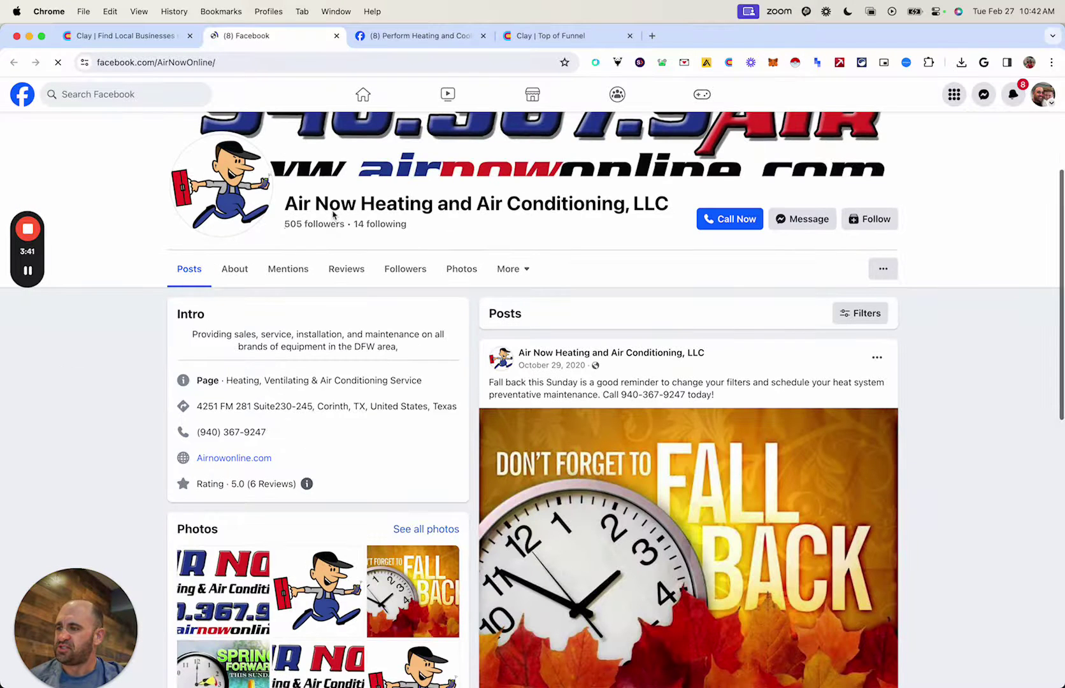
Confirm in Air Now's Page transparency that it is not currently running ads, then return to Clay
{"action": "left_click", "coordinate": [238, 268]}
{"action": "scroll", "coordinate": [146, 427], "scroll_direction": "down", "scroll_amount": 5}
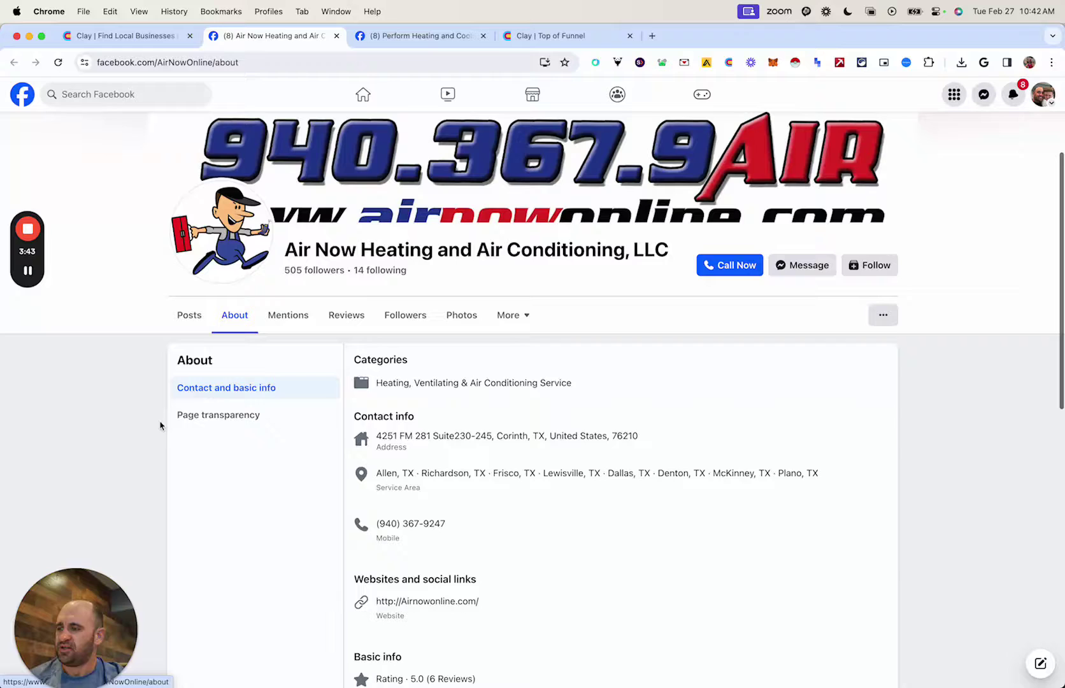
{"action": "left_click", "coordinate": [183, 416]}
{"action": "scroll", "coordinate": [128, 445], "scroll_direction": "down", "scroll_amount": 1}
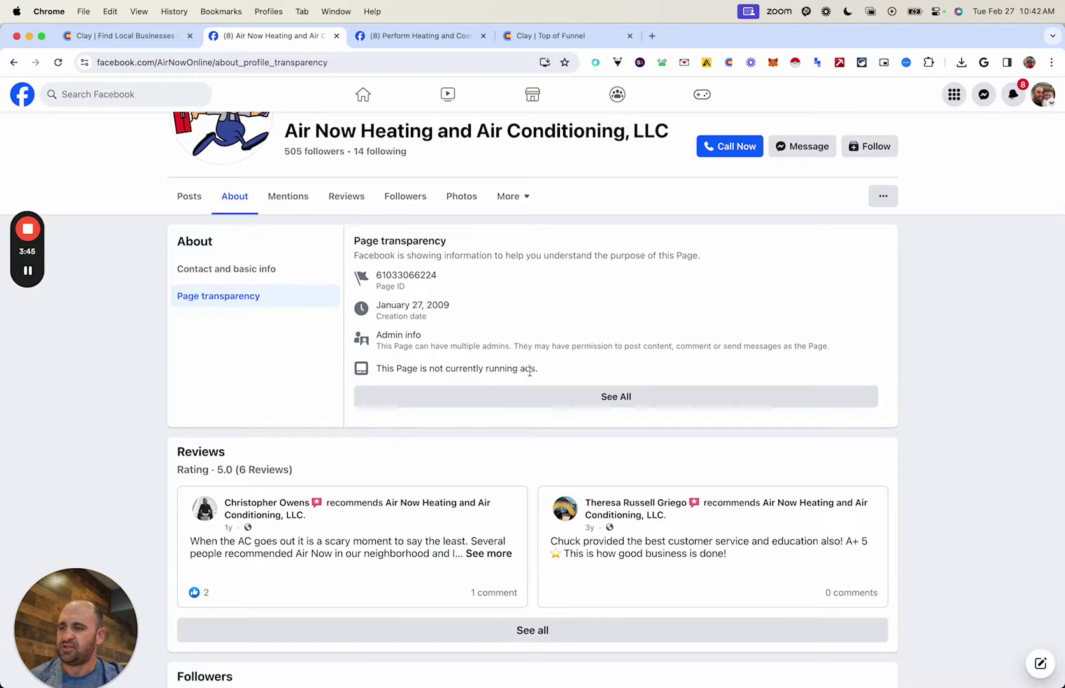
{"action": "left_click_drag", "start_coordinate": [531, 369], "coordinate": [426, 370]}
{"action": "left_click", "coordinate": [409, 373]}
{"action": "double_click", "coordinate": [367, 241]}
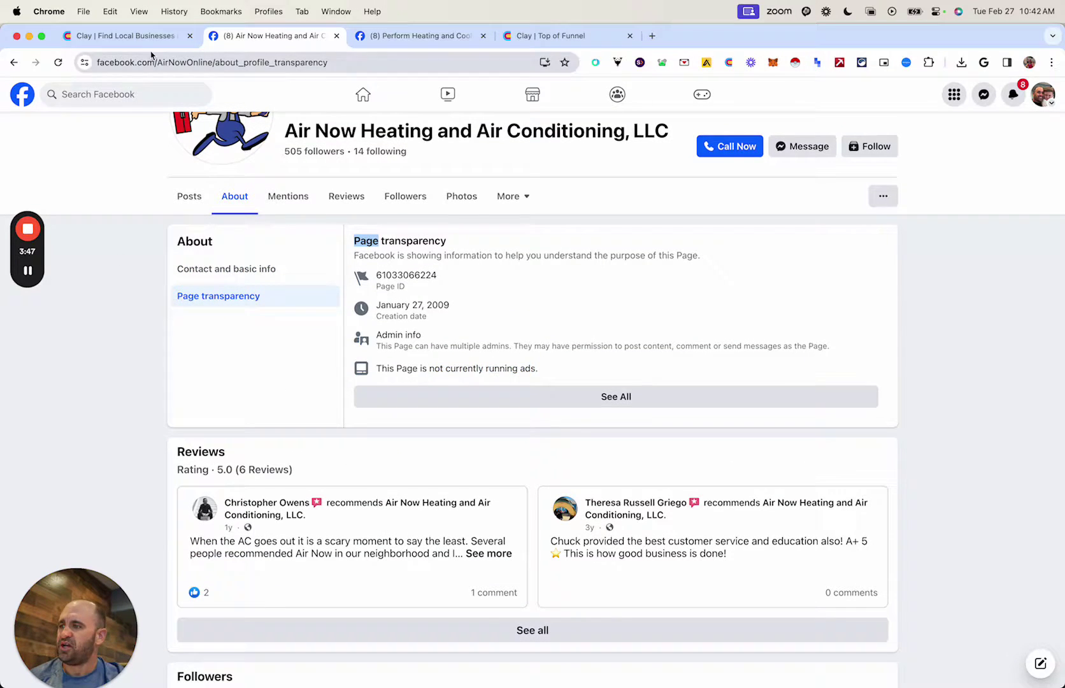
{"action": "left_click", "coordinate": [123, 35]}
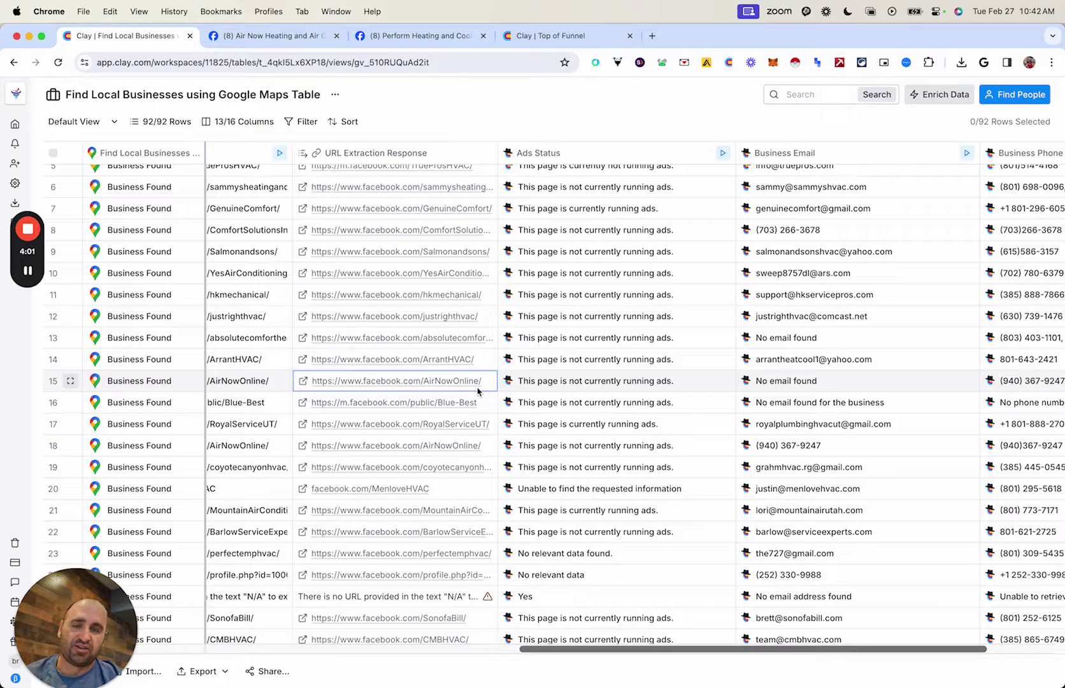
Scroll across the table and open the Business Email column's Claygent mission, which visits each website's /about page
{"action": "scroll", "coordinate": [478, 391], "scroll_direction": "right", "scroll_amount": 5}
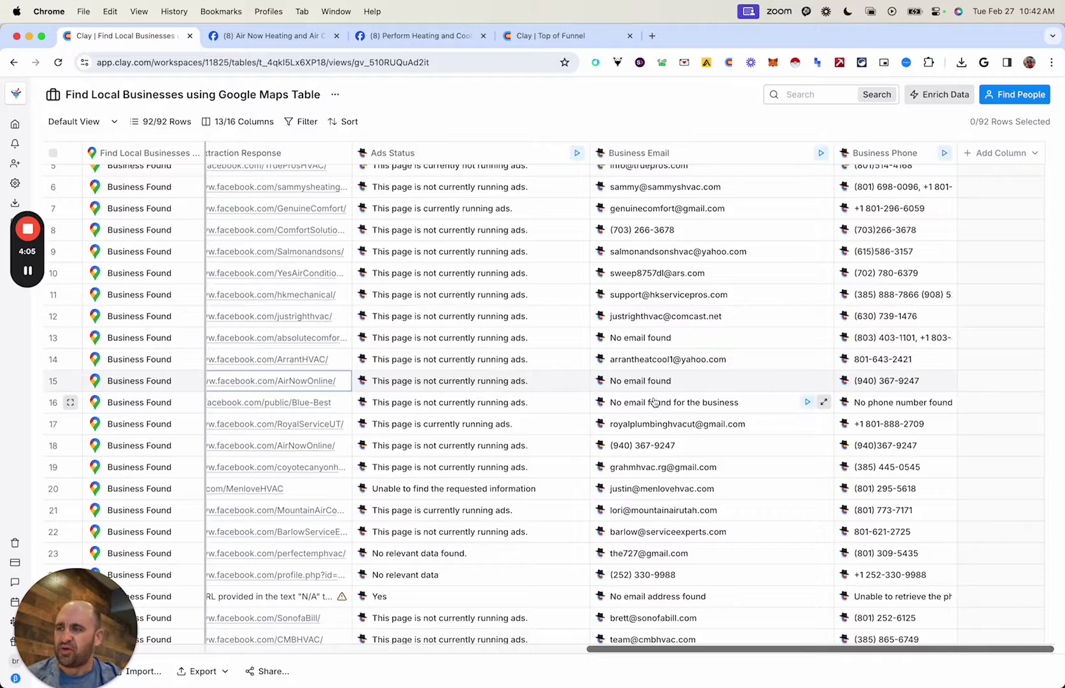
{"action": "scroll", "coordinate": [568, 393], "scroll_direction": "left", "scroll_amount": 15}
{"action": "scroll", "coordinate": [439, 340], "scroll_direction": "left", "scroll_amount": 10}
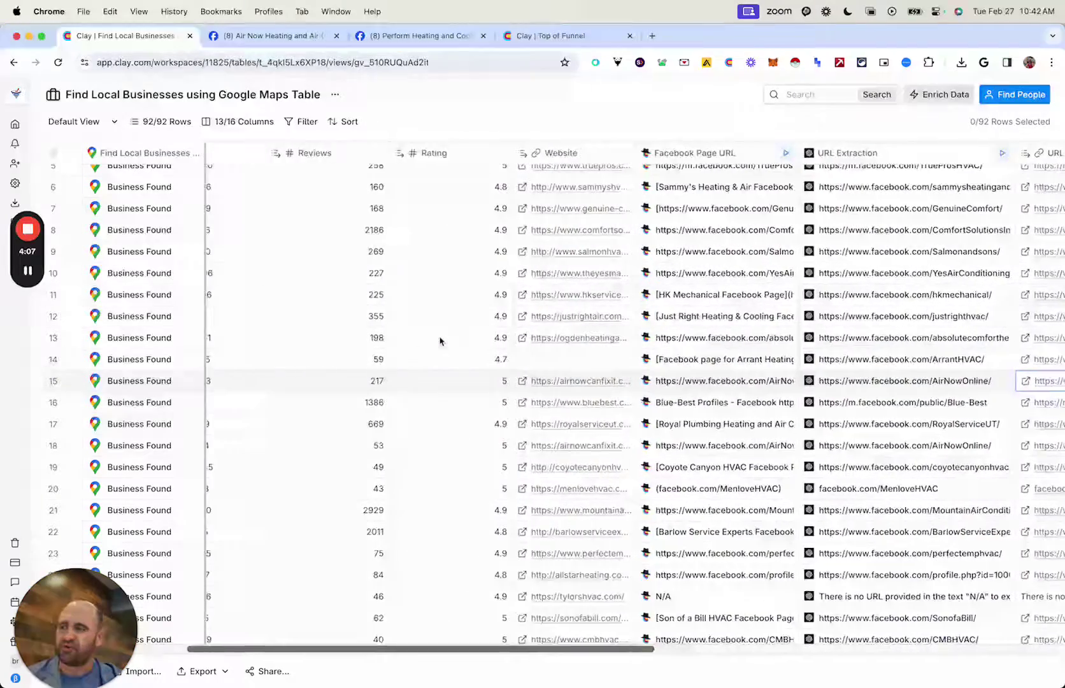
{"action": "scroll", "coordinate": [423, 307], "scroll_direction": "right", "scroll_amount": 15}
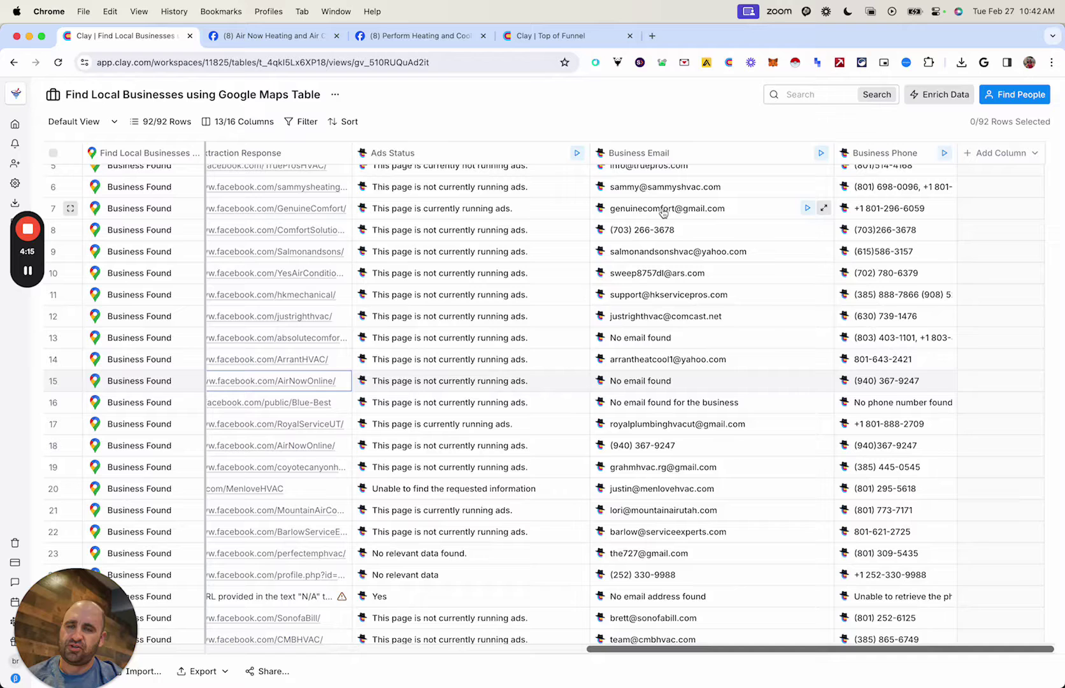
{"action": "left_click", "coordinate": [641, 152]}
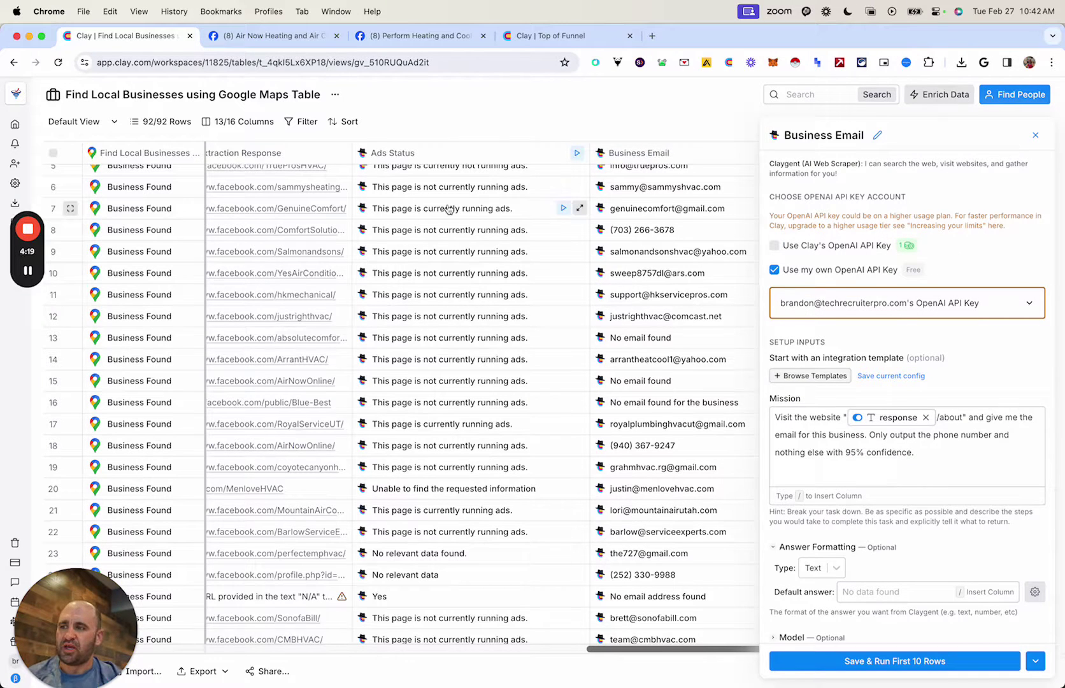
Check Air Now's Facebook contact info for its phone, email and website, then go back to Clay
{"action": "left_click", "coordinate": [294, 35]}
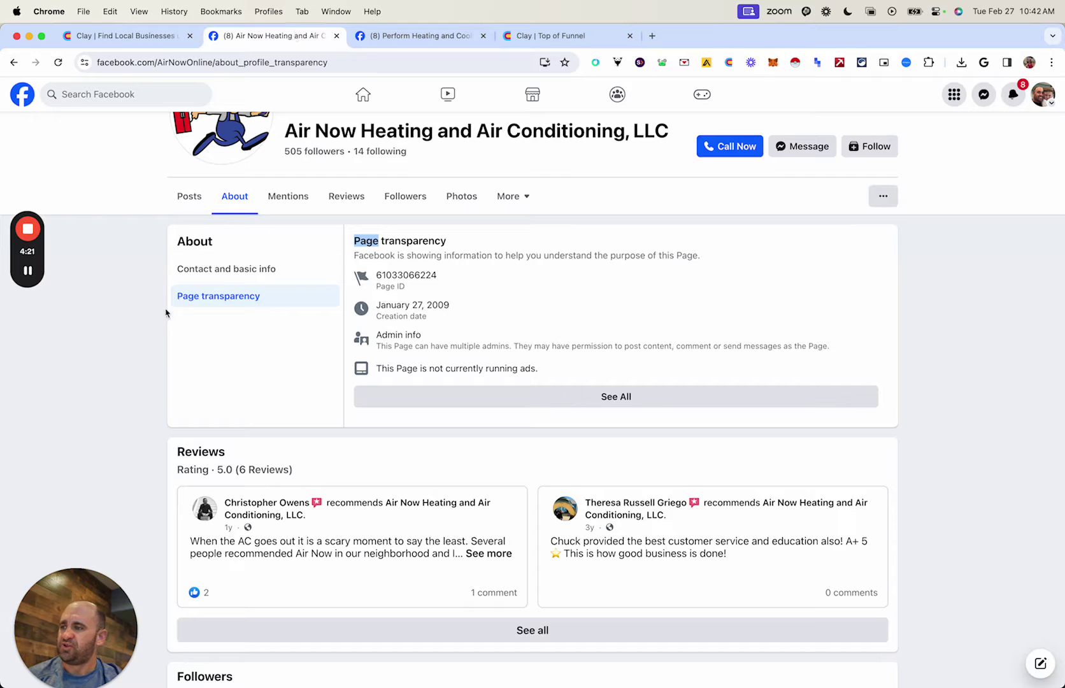
{"action": "left_click", "coordinate": [230, 272]}
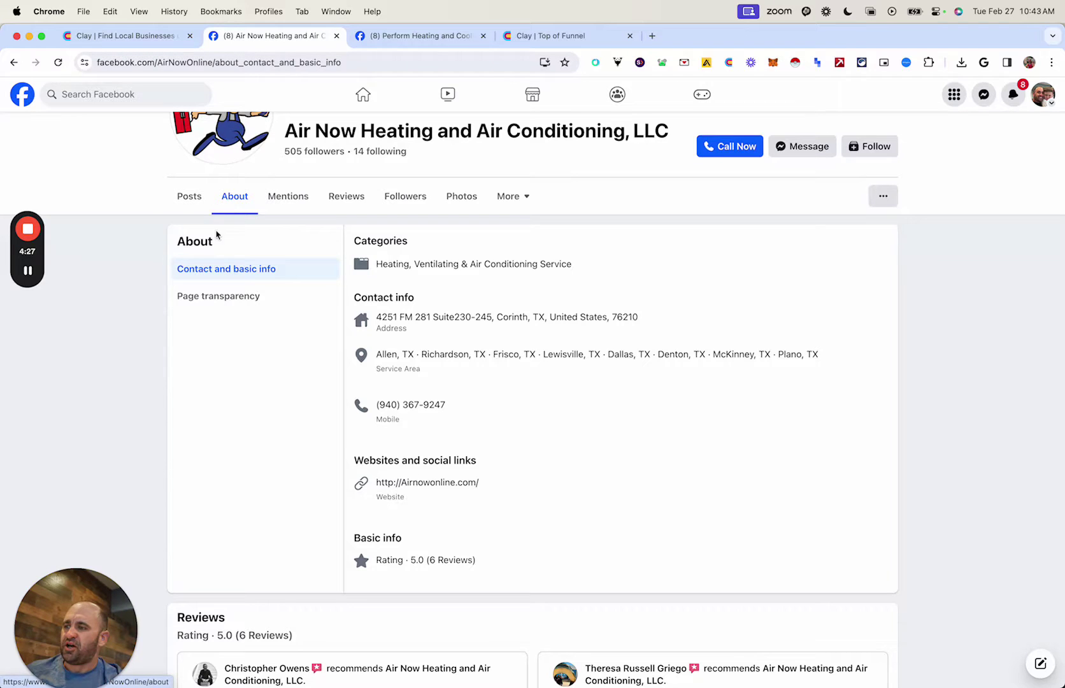
{"action": "left_click", "coordinate": [234, 204]}
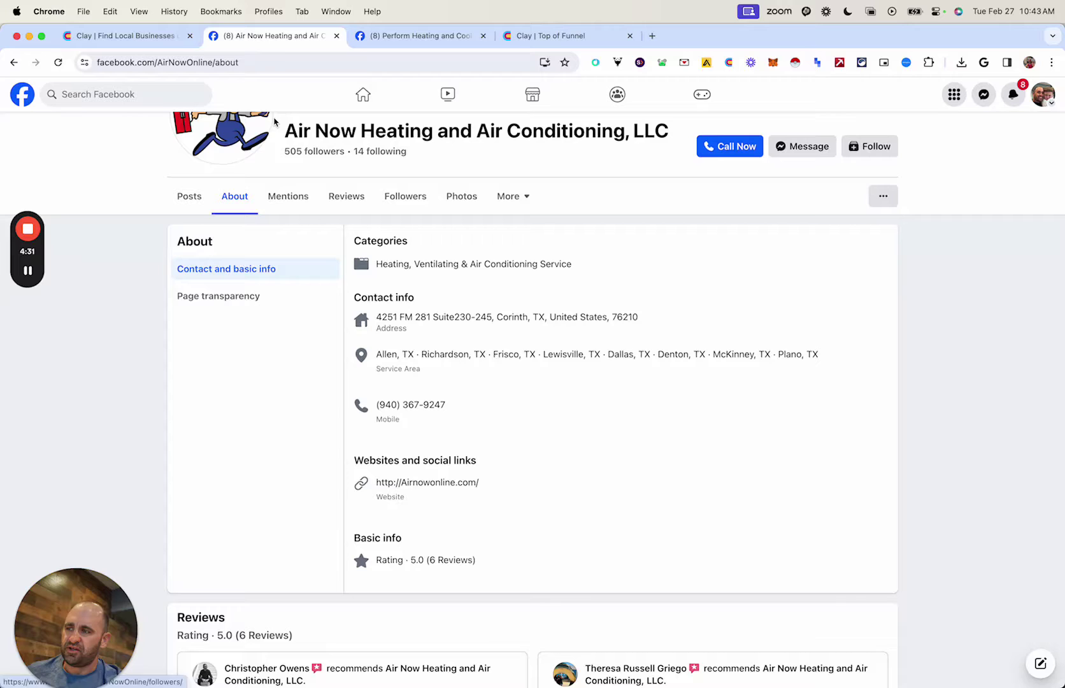
{"action": "left_click", "coordinate": [150, 36]}
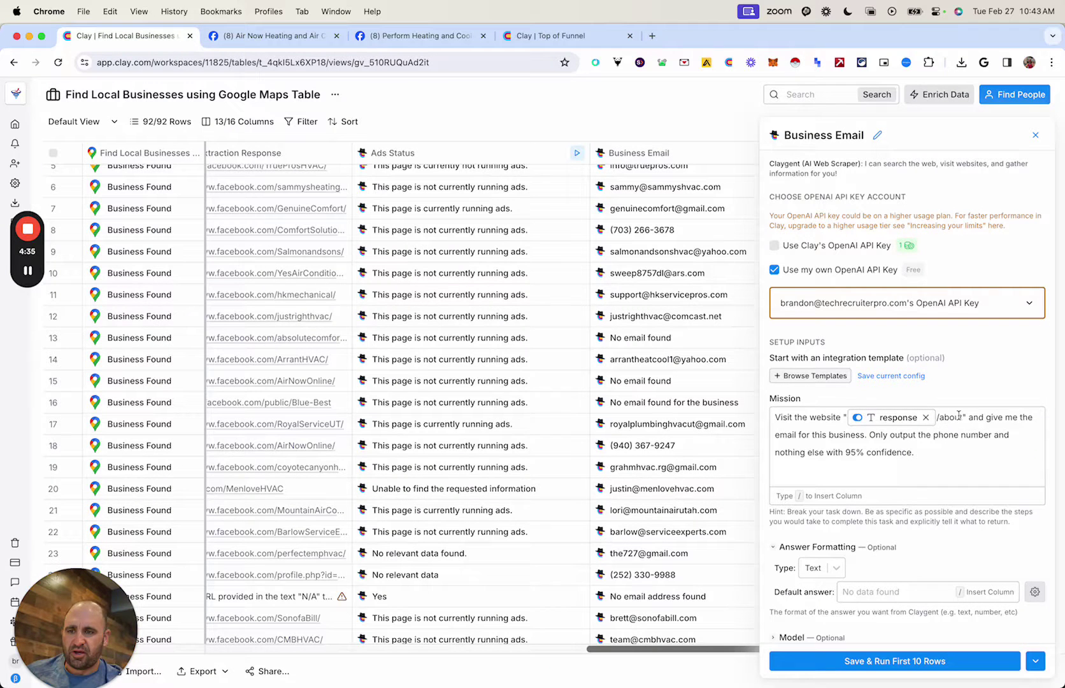
Recheck the Business Email mission, confirming it also asks for the phone number, then close its settings
{"action": "left_click", "coordinate": [1033, 132]}
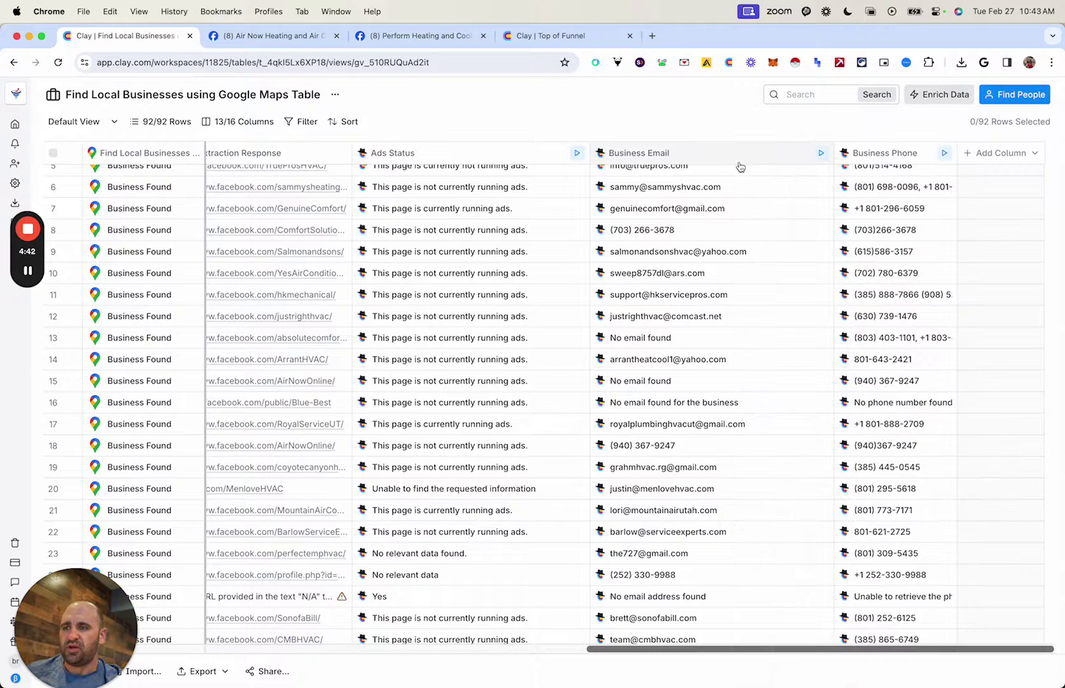
{"action": "left_click", "coordinate": [688, 159]}
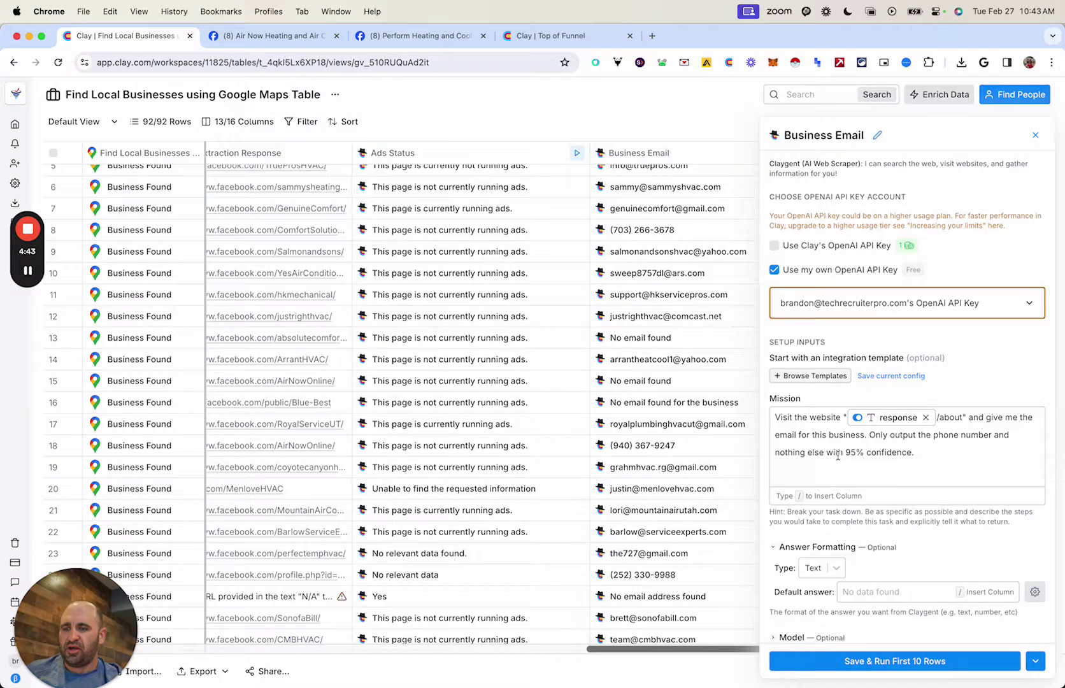
{"action": "left_click", "coordinate": [1036, 134]}
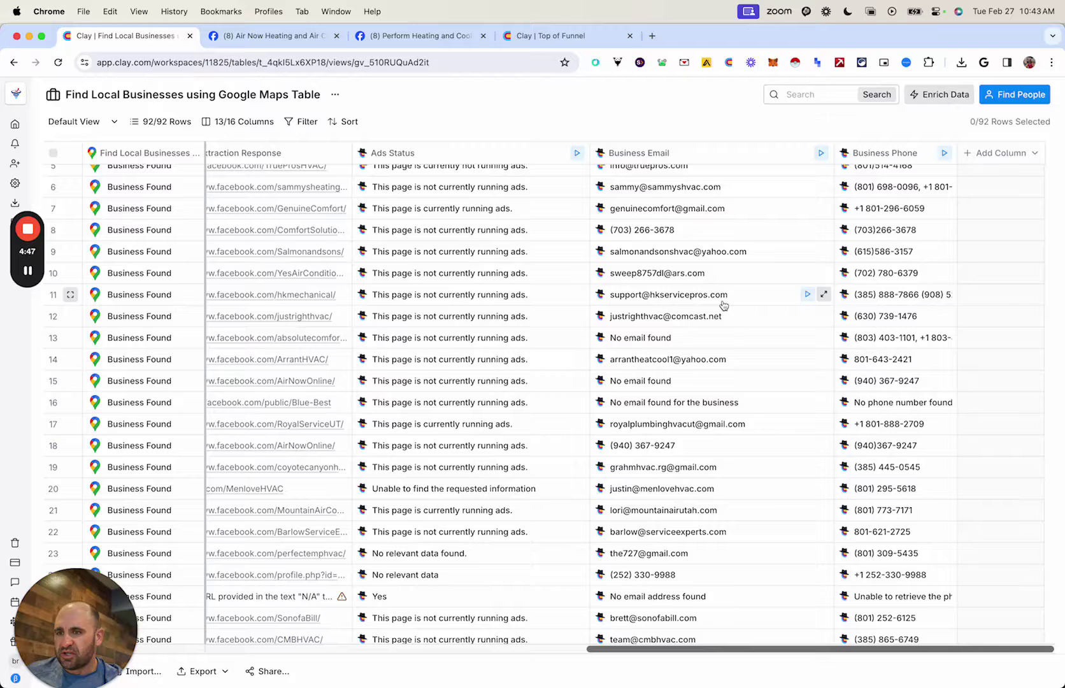
{"action": "scroll", "coordinate": [711, 210], "scroll_direction": "up", "scroll_amount": 3}
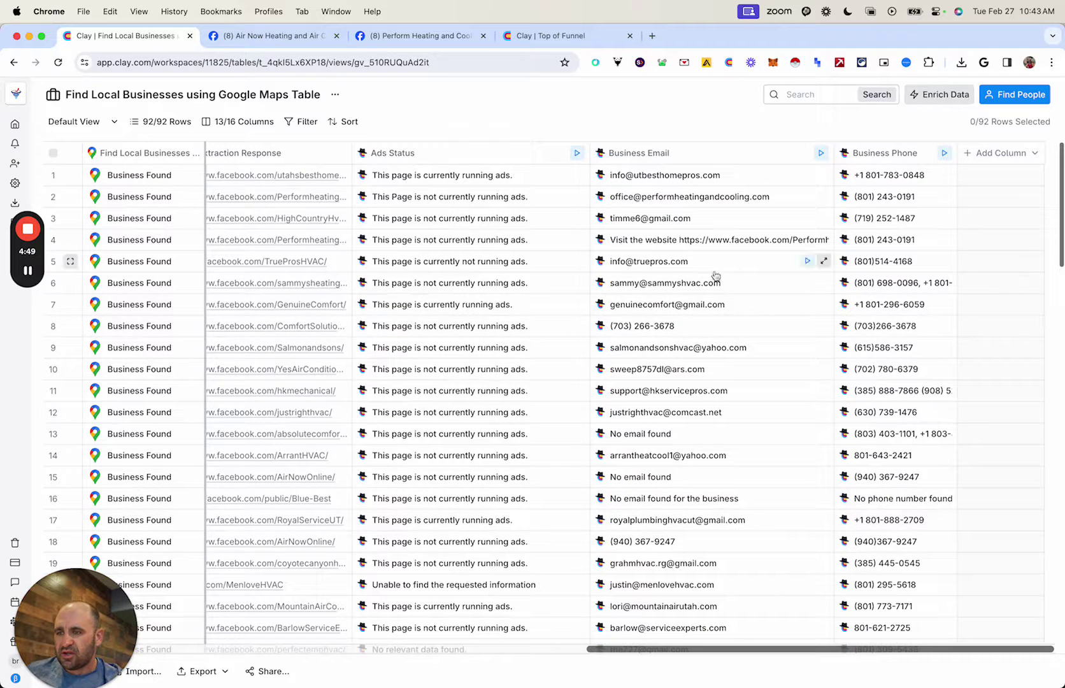
{"action": "left_click", "coordinate": [673, 158]}
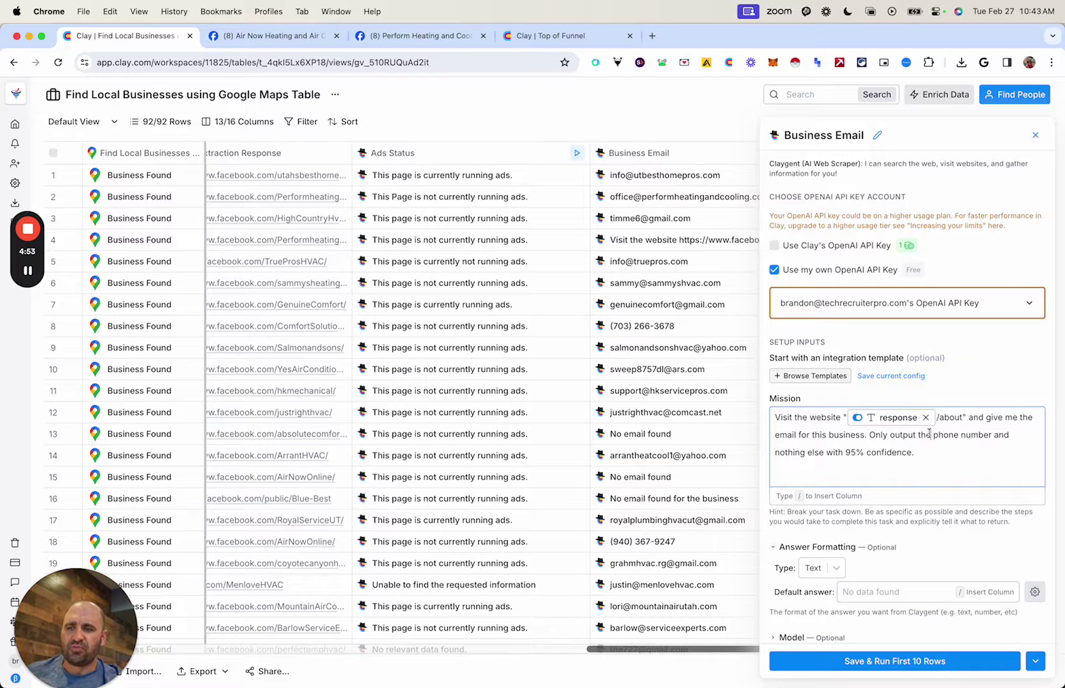
{"action": "left_click_drag", "start_coordinate": [929, 433], "coordinate": [966, 435]}
{"action": "left_click", "coordinate": [1035, 135]}
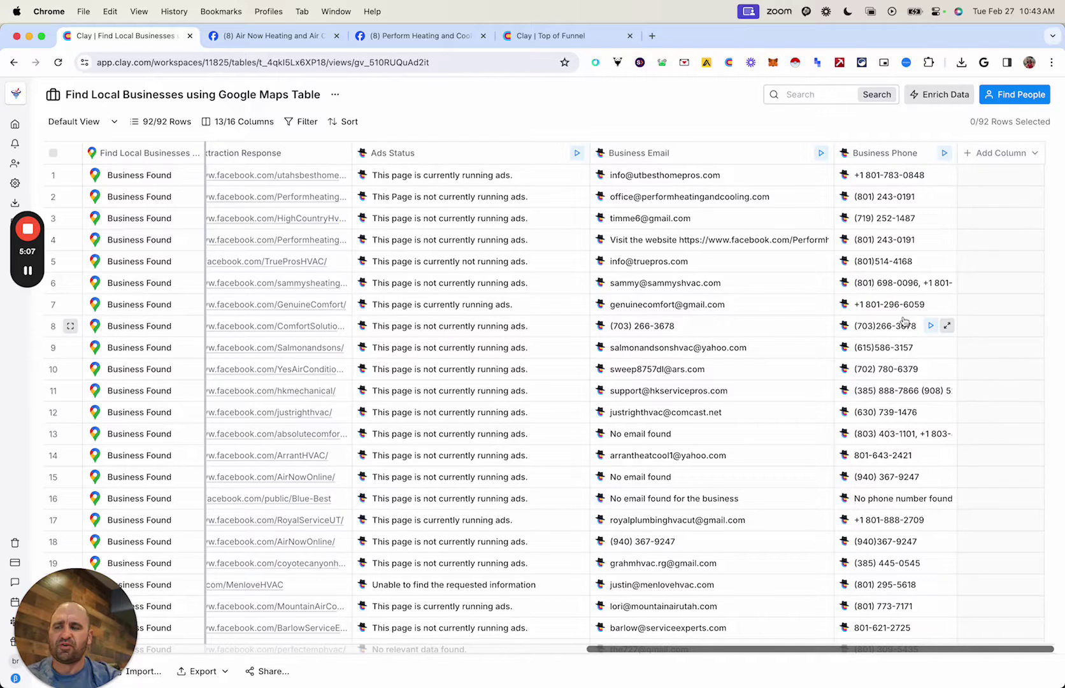
{"action": "scroll", "coordinate": [435, 387], "scroll_direction": "down", "scroll_amount": 10}
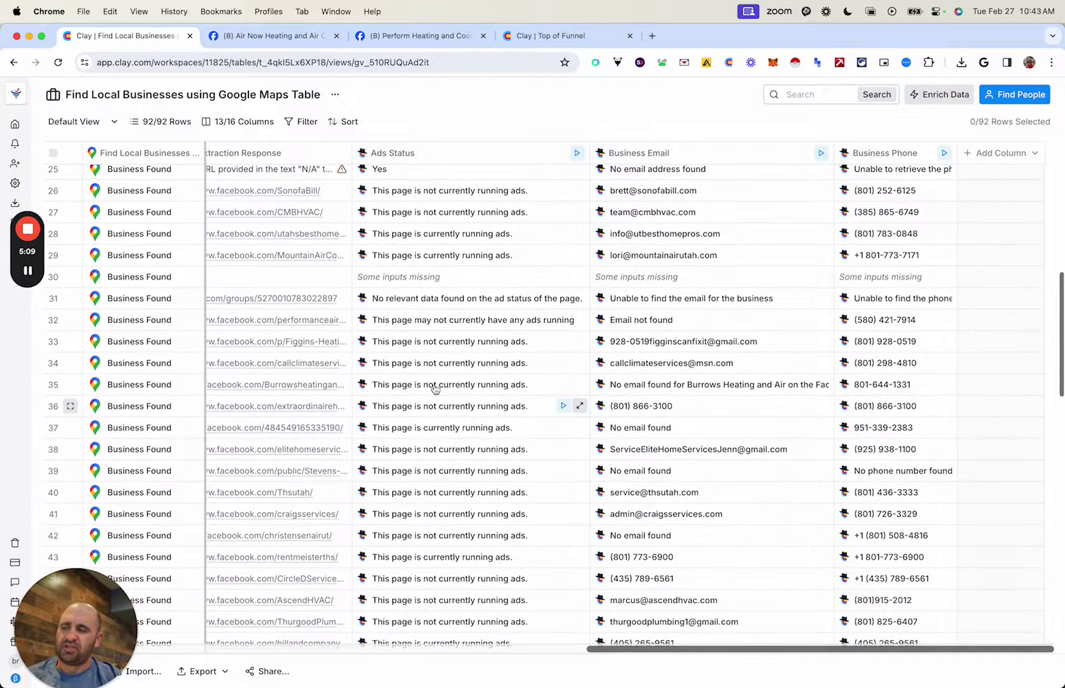